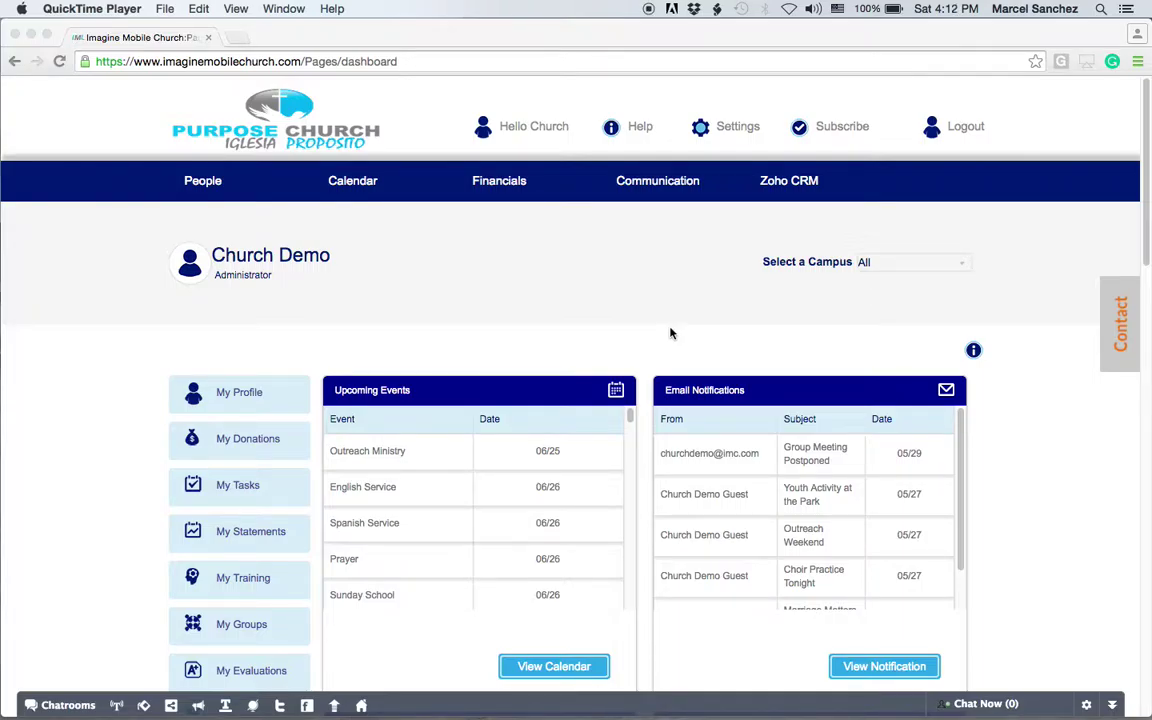
Step: Choose Send an Email from the Communication menu in the top navigation
click(670, 333)
mouse_move(663, 180)
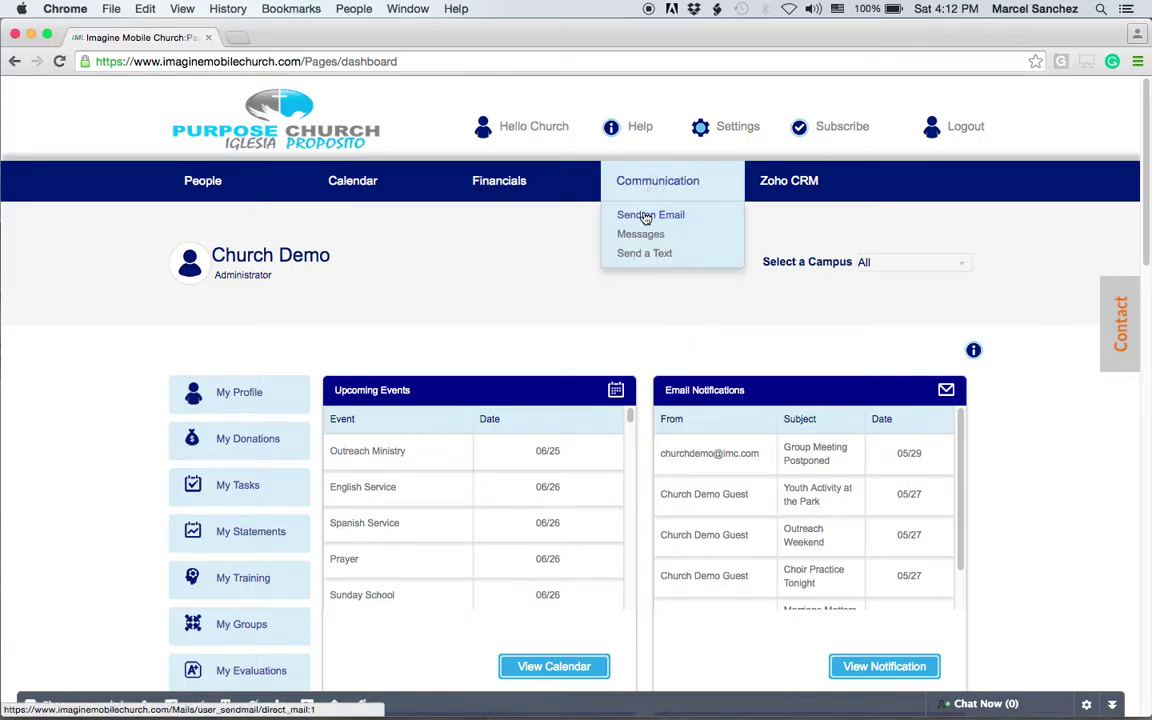
click(646, 216)
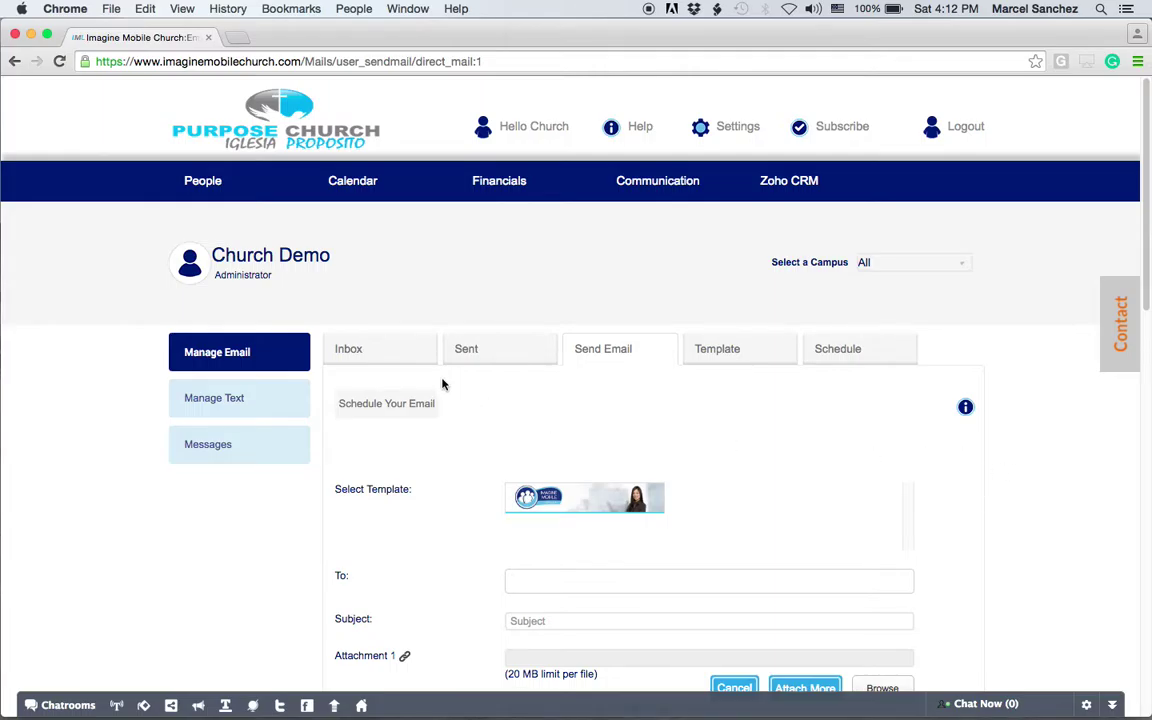
Step: In the Inbox tab, preview the Youth Activity At The Park email and close it
click(378, 350)
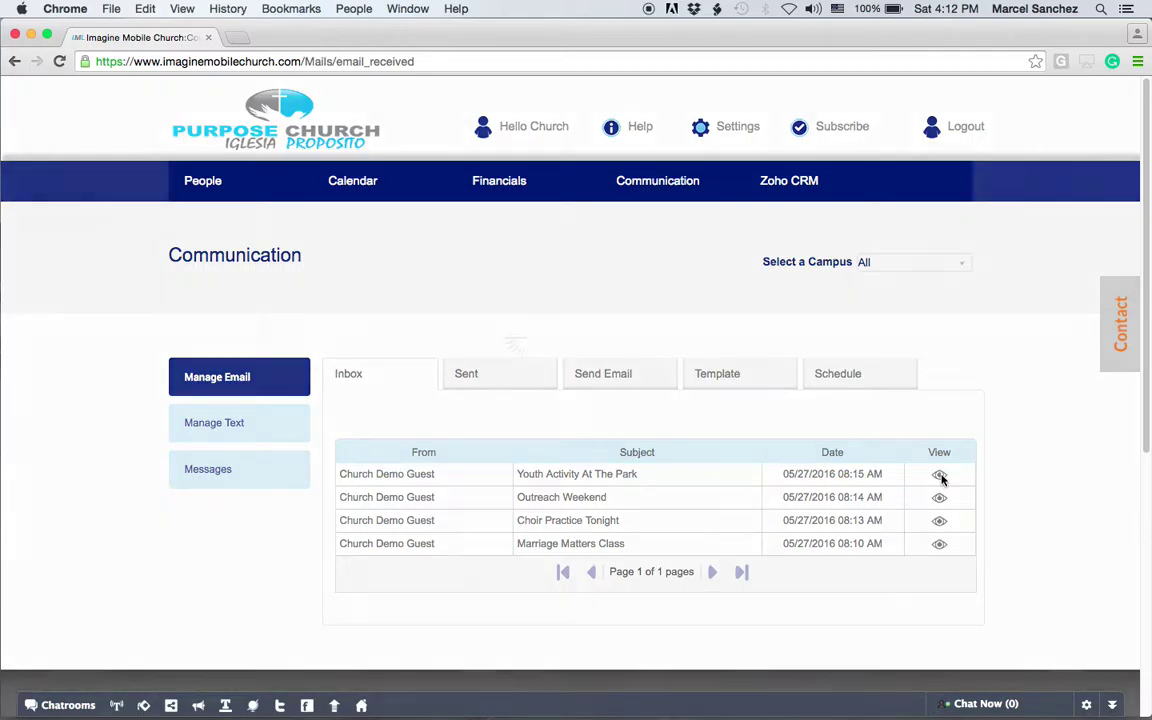
click(940, 476)
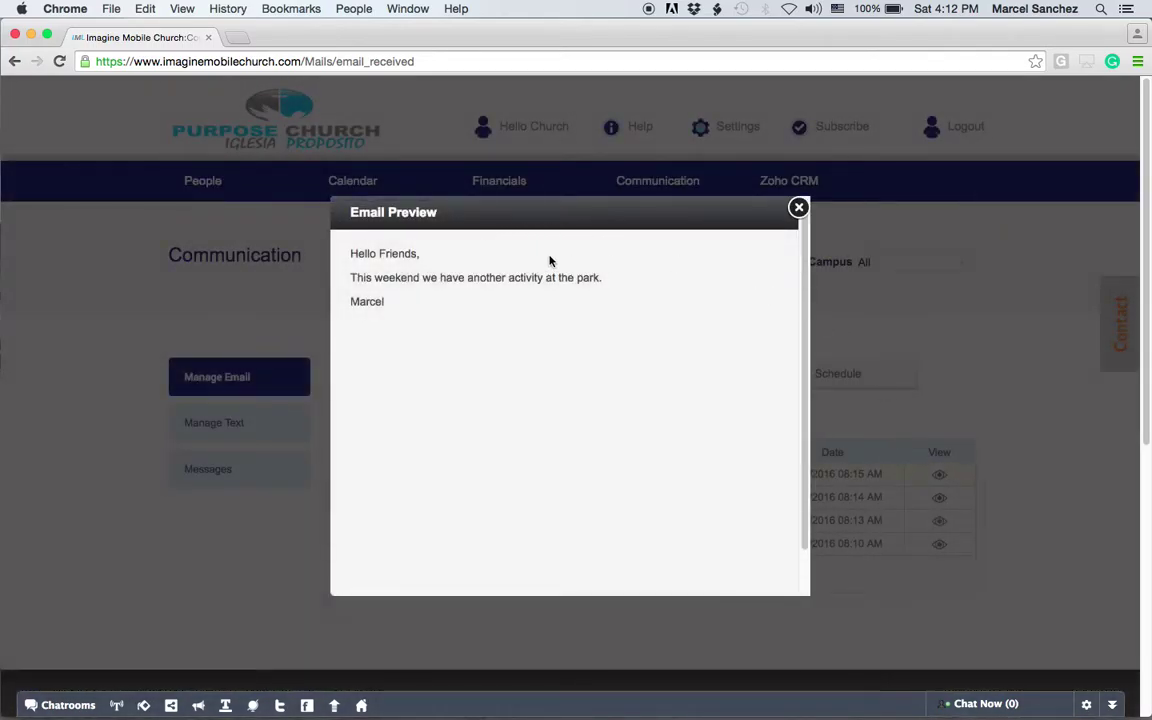
click(798, 208)
Step: In the Sent tab, view the recipients of Group Meeting Postponed, then preview its content
click(484, 376)
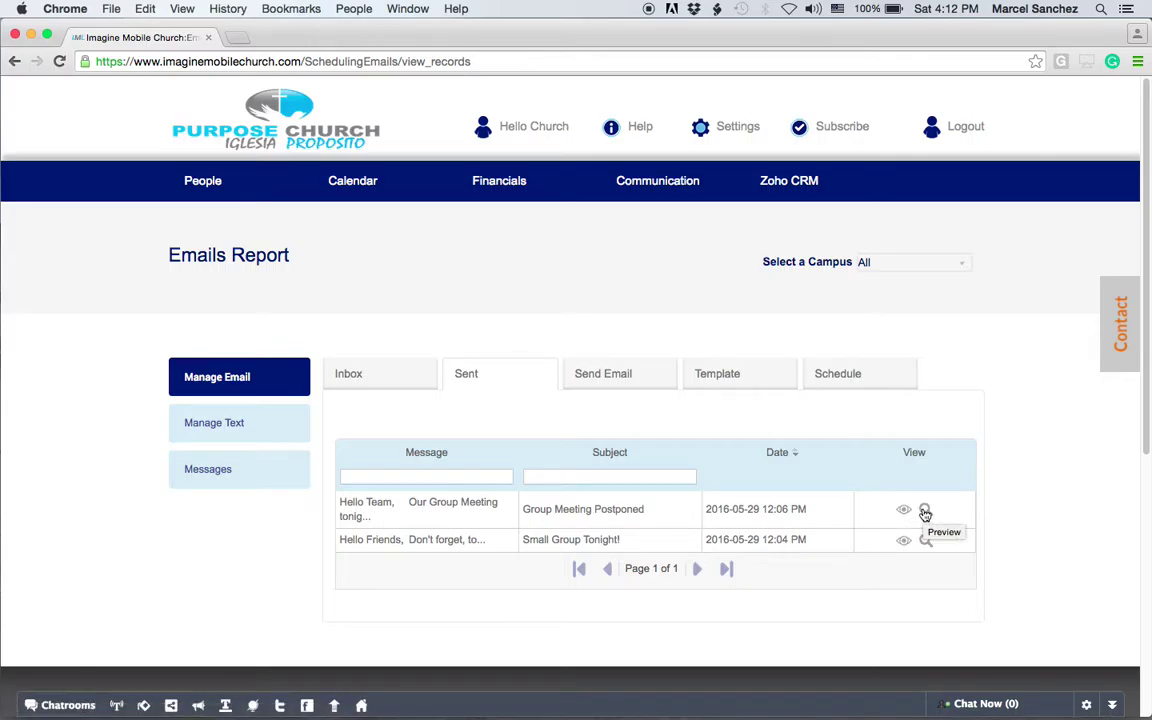
click(903, 511)
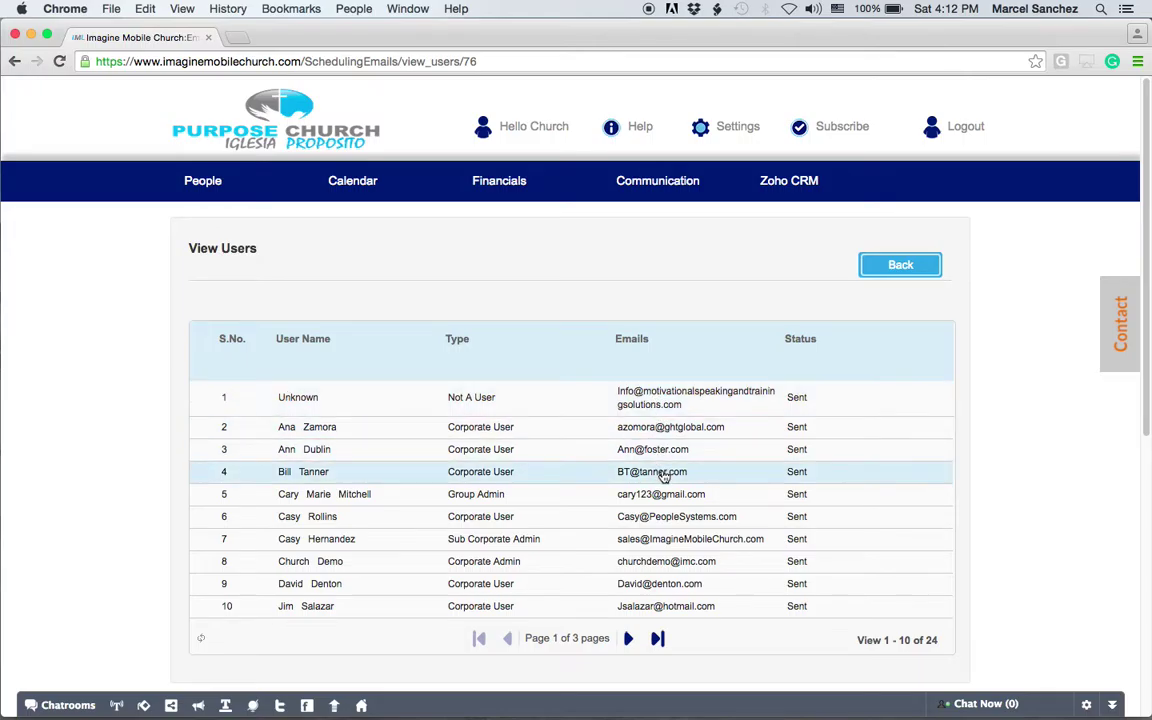
click(900, 267)
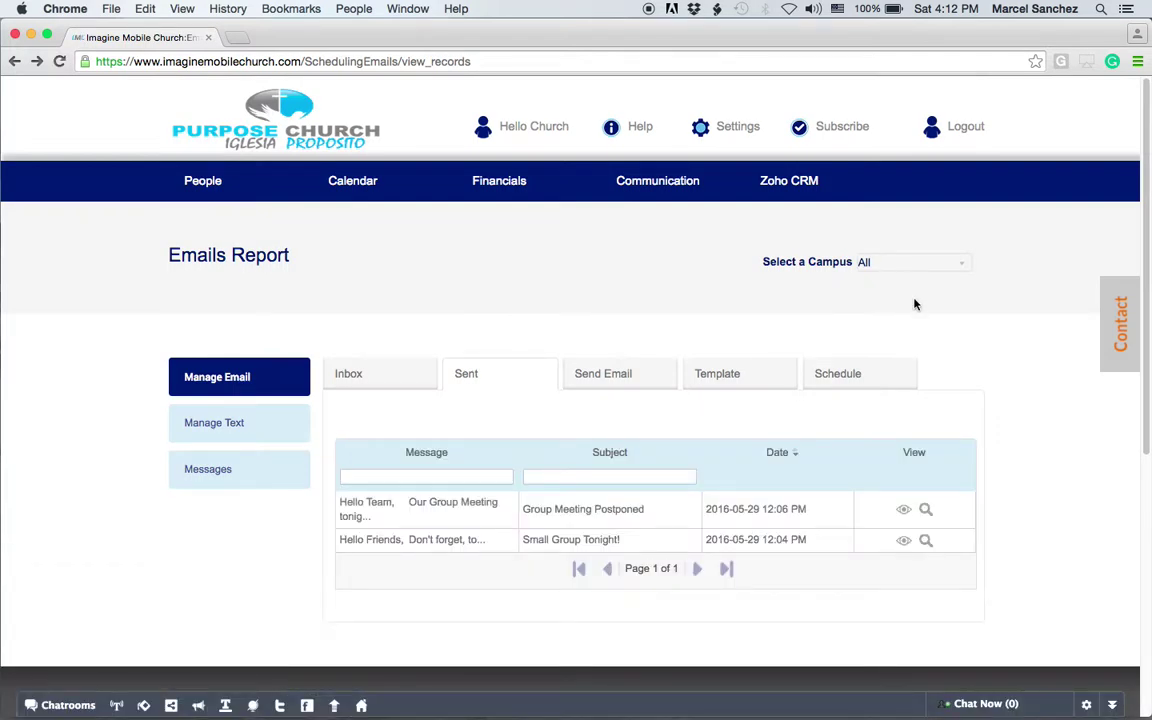
click(926, 511)
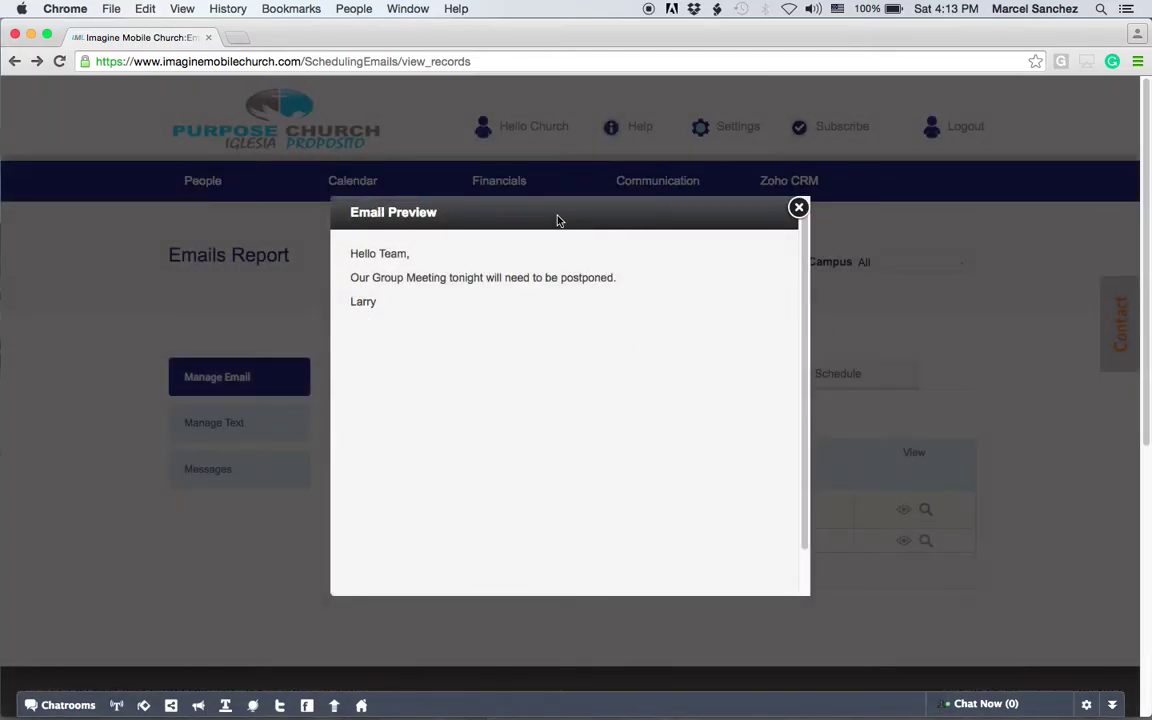
click(799, 208)
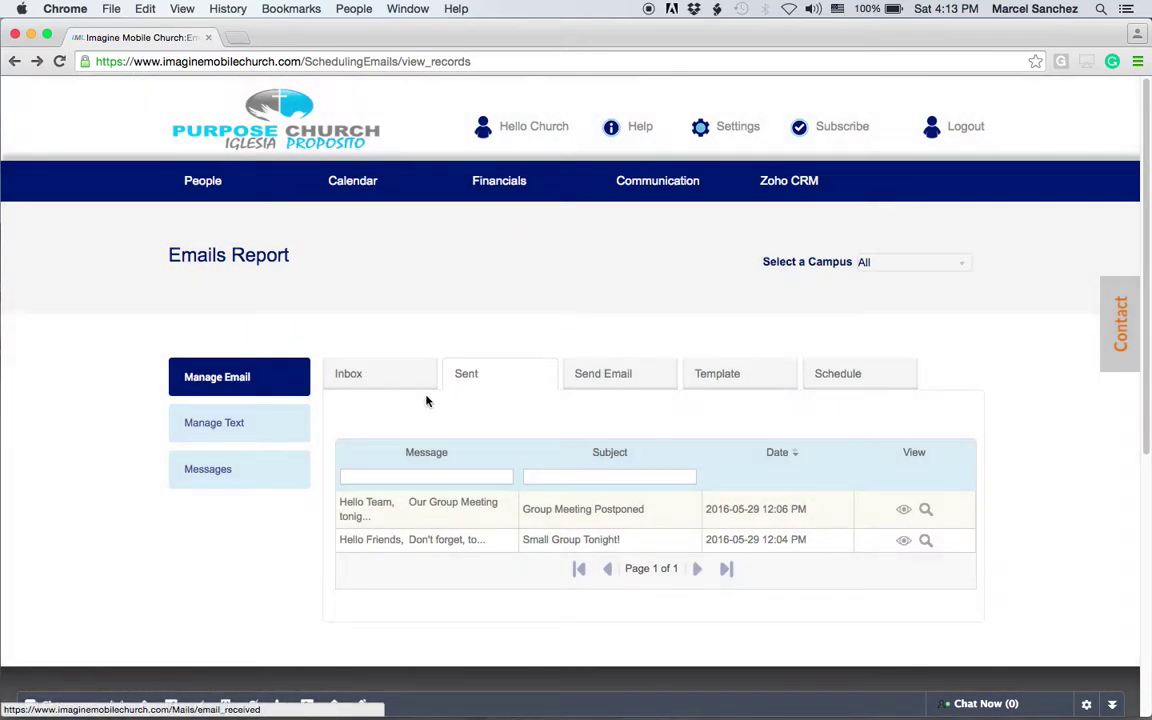
Step: Review the Template tab's Add Email Template form, including its title field and resolution note
click(738, 375)
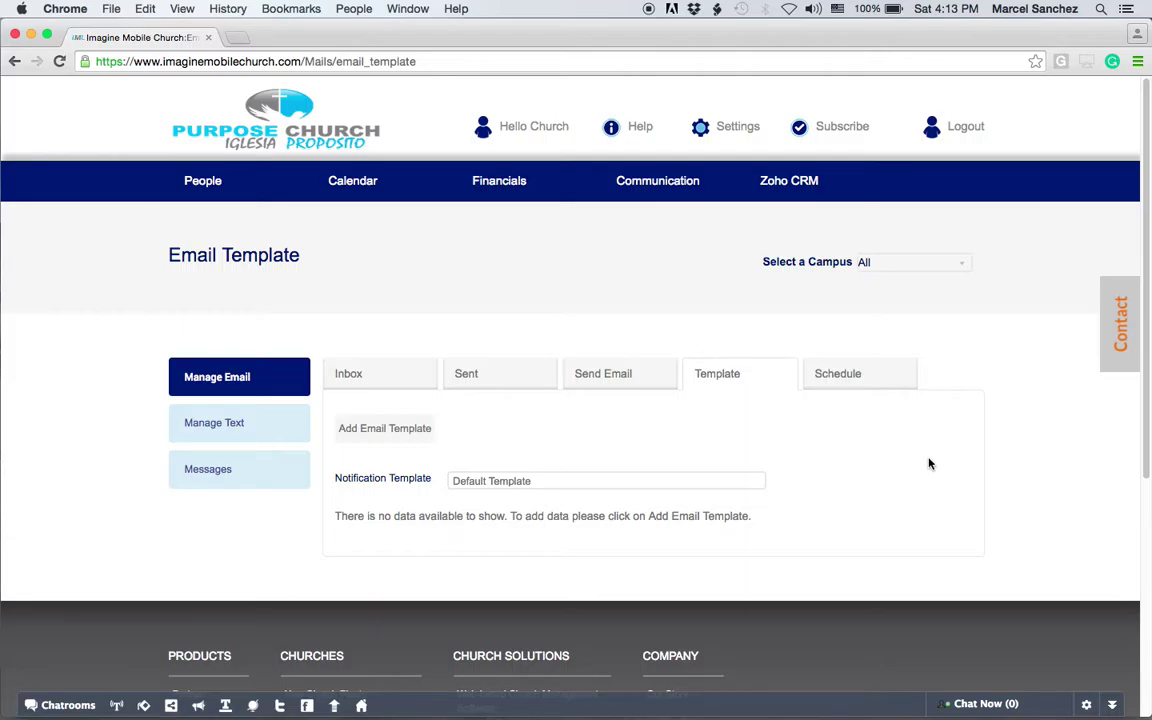
click(399, 431)
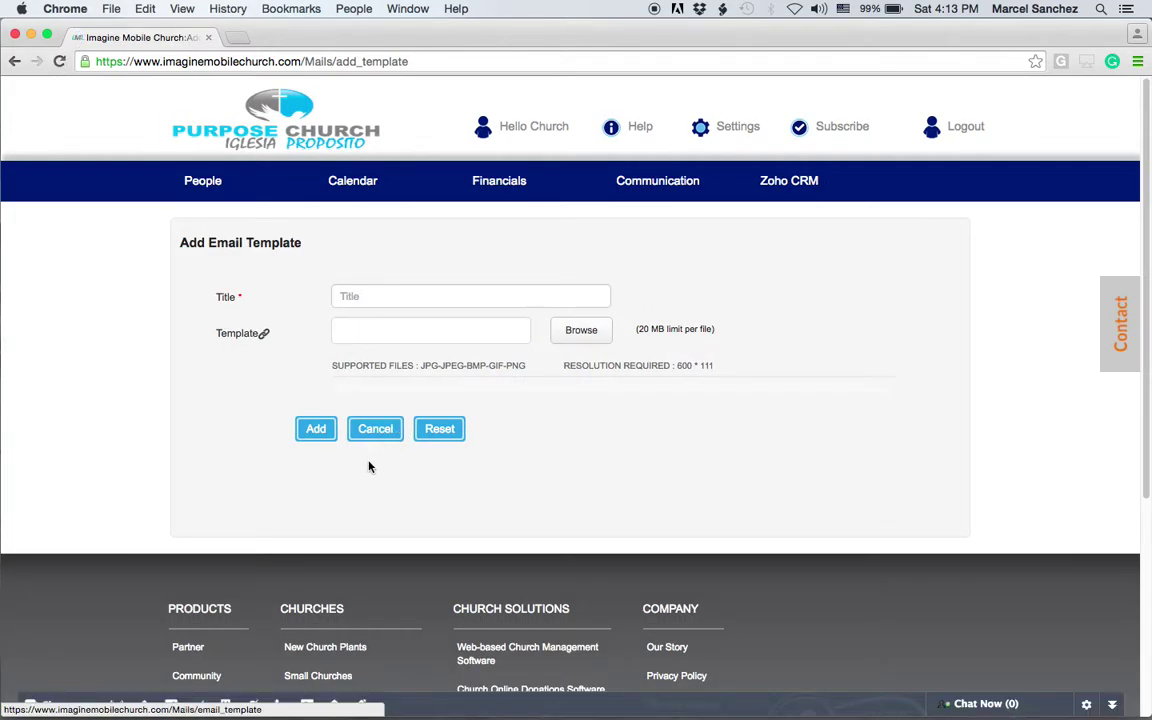
click(347, 296)
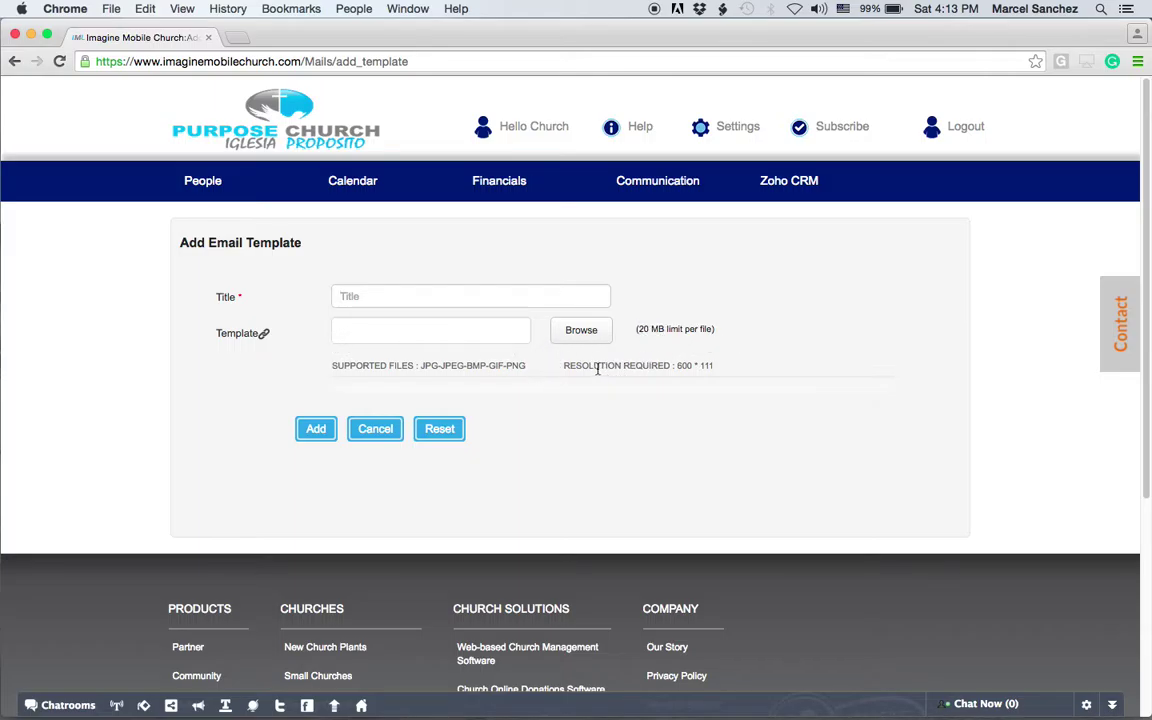
drag(561, 366, 756, 373)
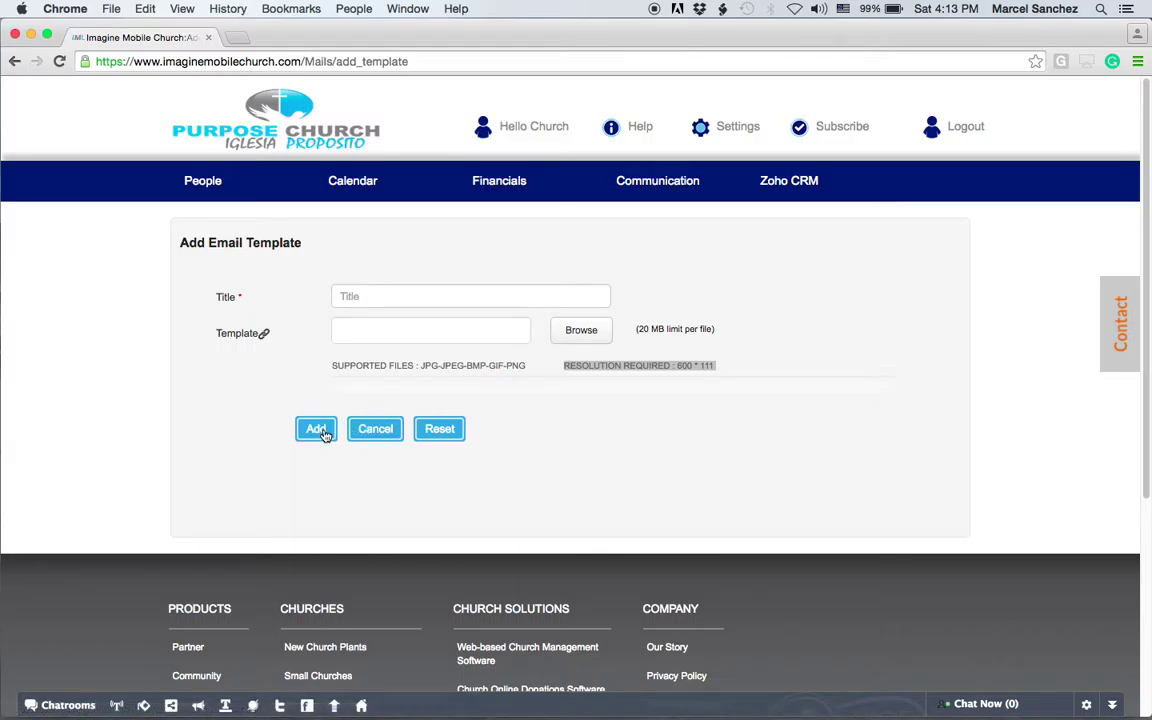
click(14, 62)
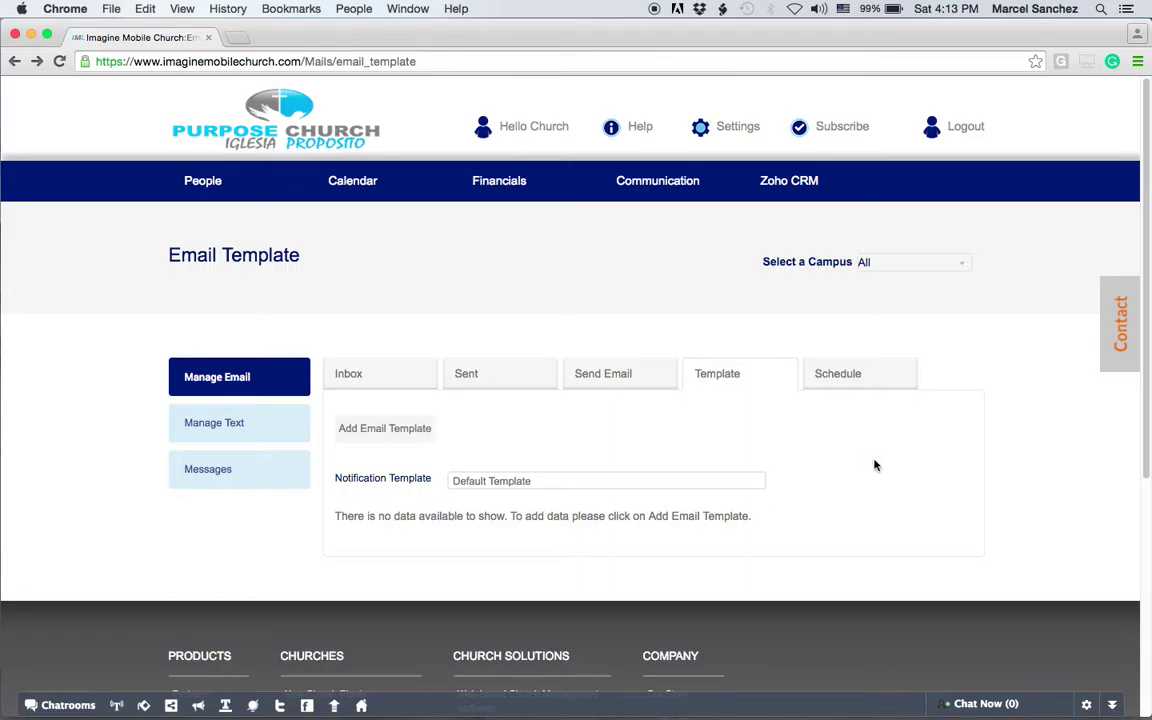
click(851, 380)
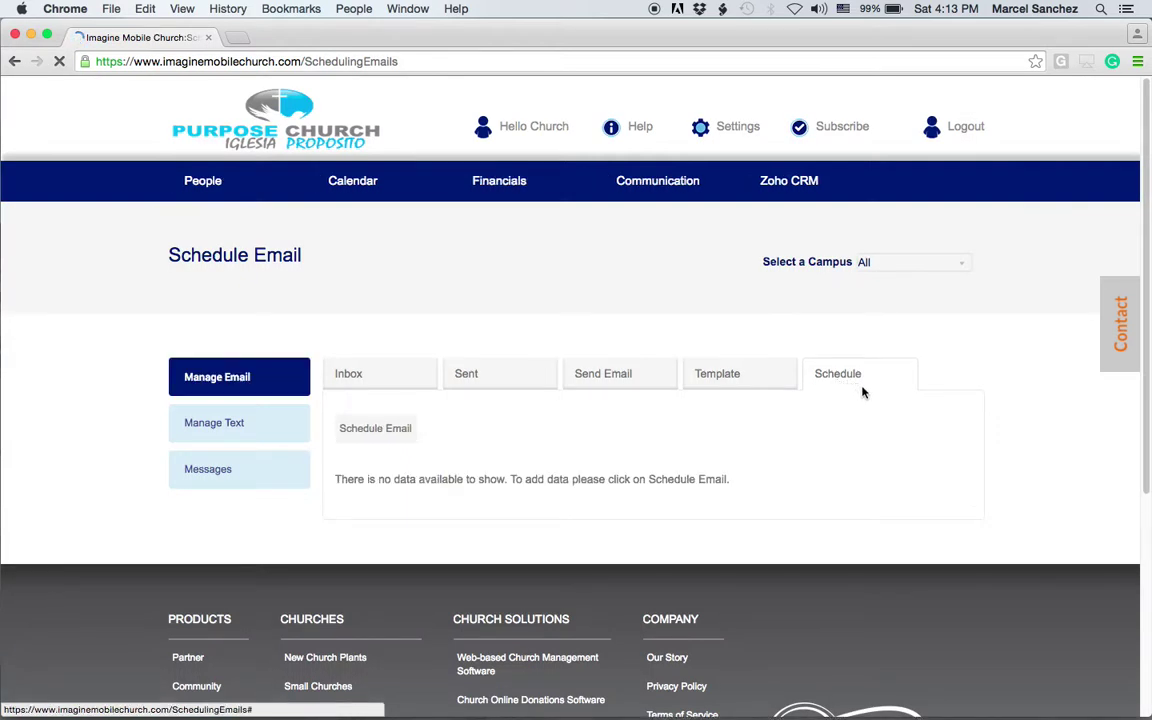
Step: Open the add-scheduled-email form and set the recipients to Groups instead of a user
click(391, 430)
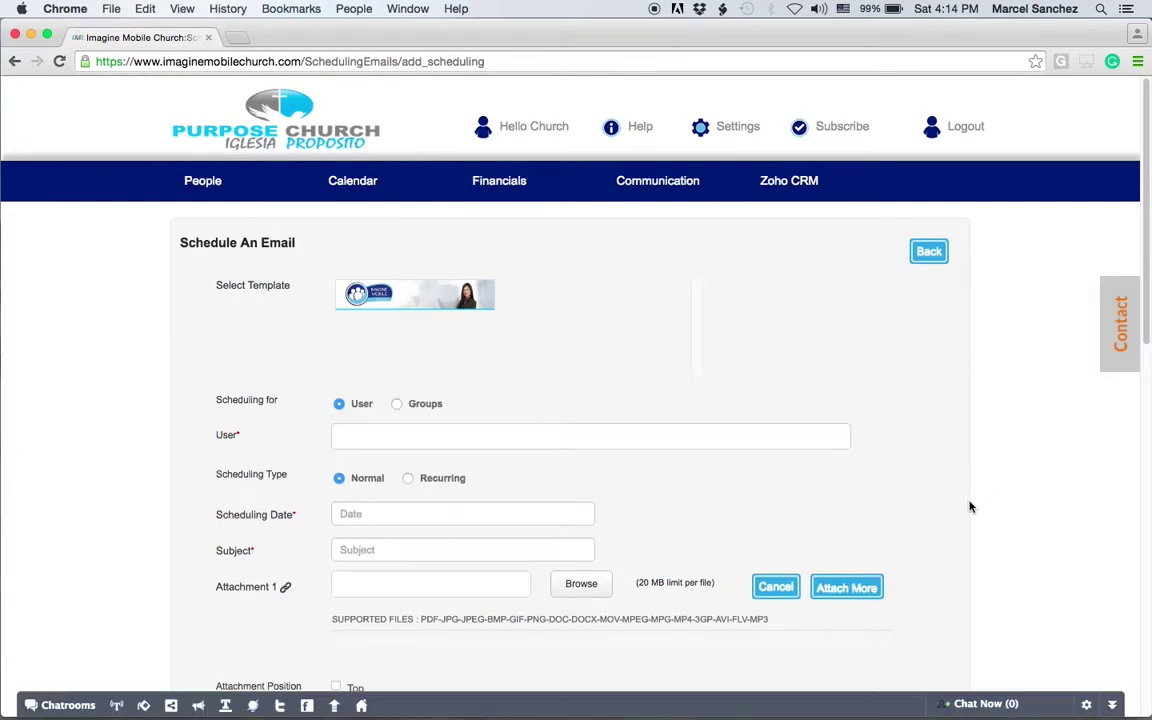
scroll(969, 507, down, 2)
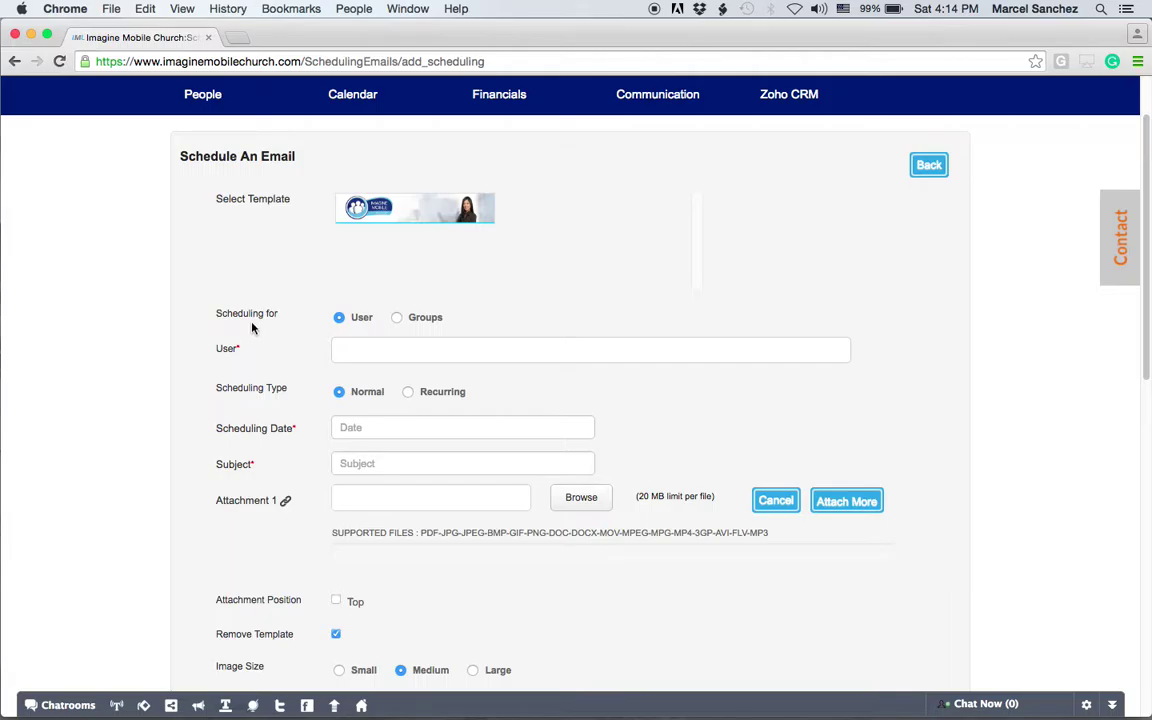
click(344, 349)
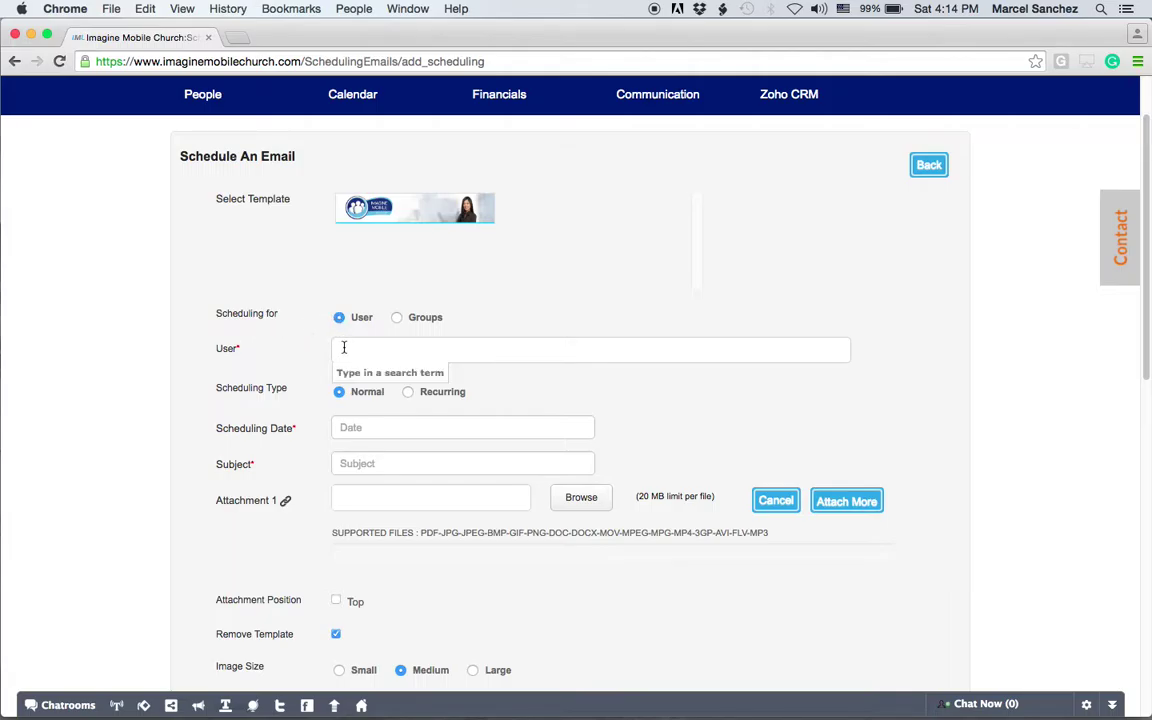
click(397, 318)
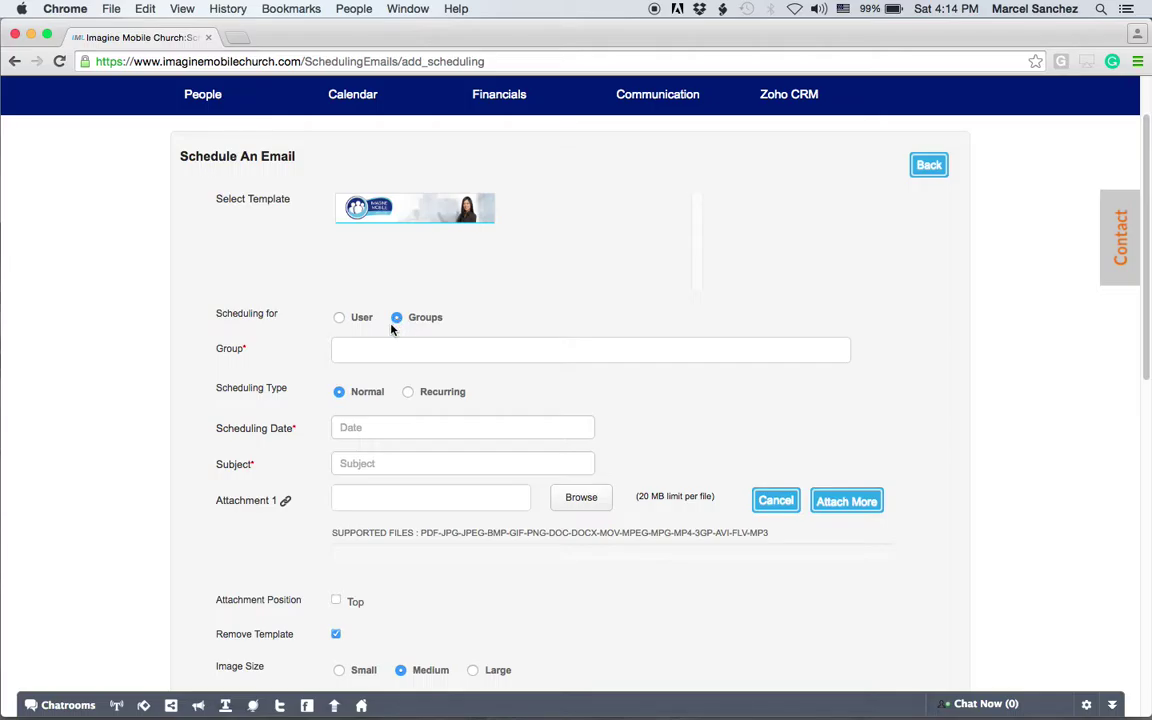
Step: Set Normal one-time scheduling, check the Scheduling Date picker, and try Small image size
click(339, 393)
click(408, 392)
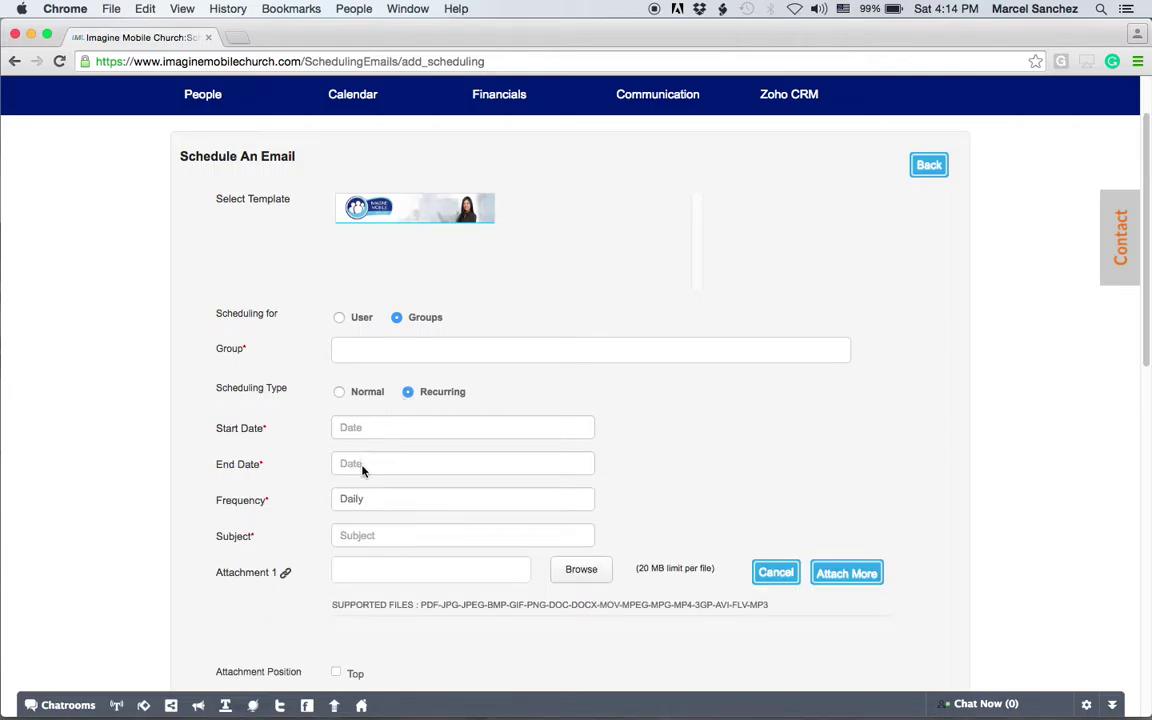
click(339, 392)
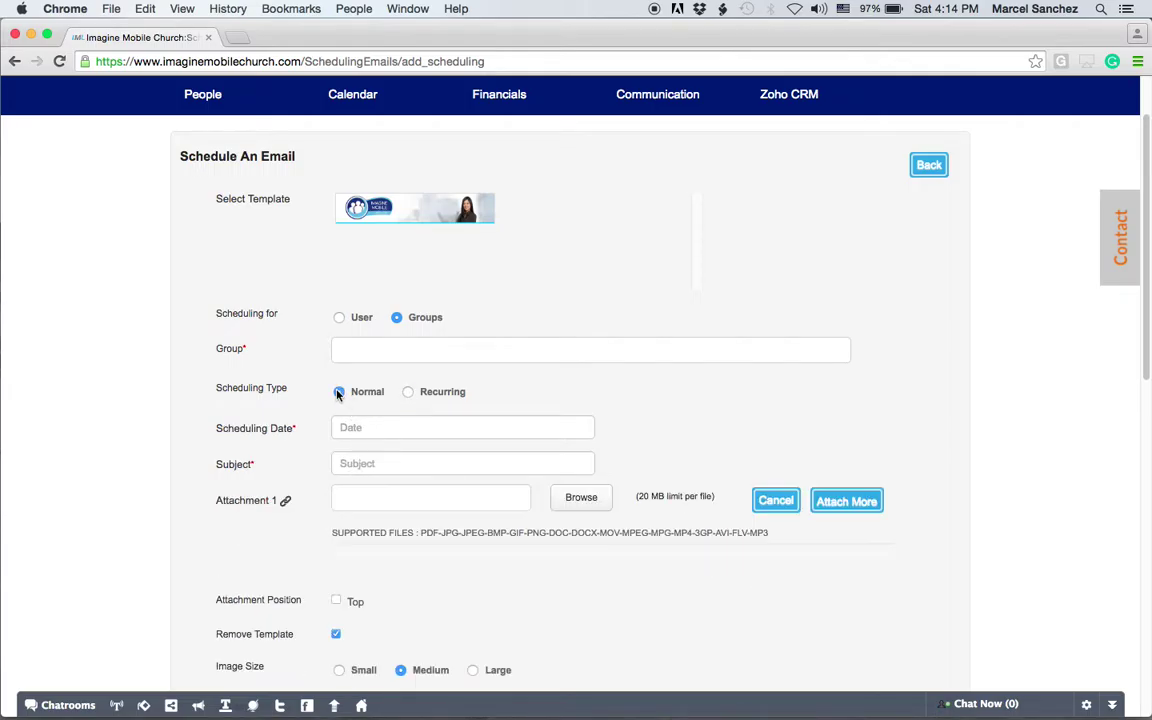
click(354, 427)
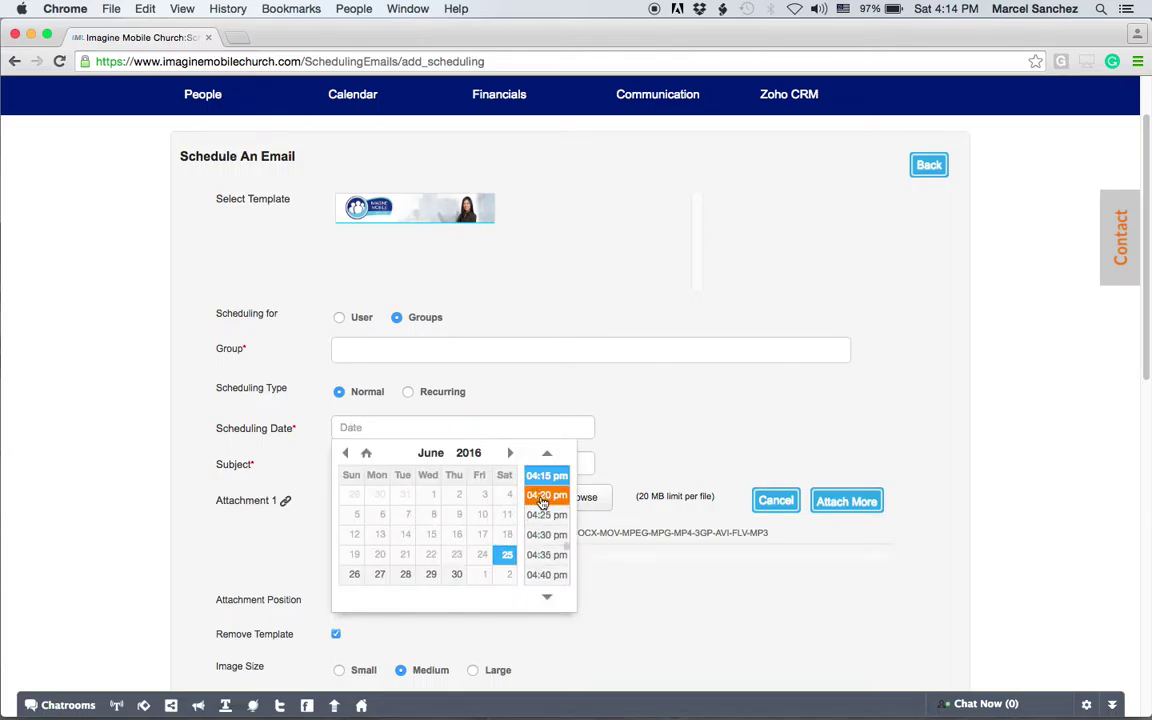
click(550, 399)
click(352, 465)
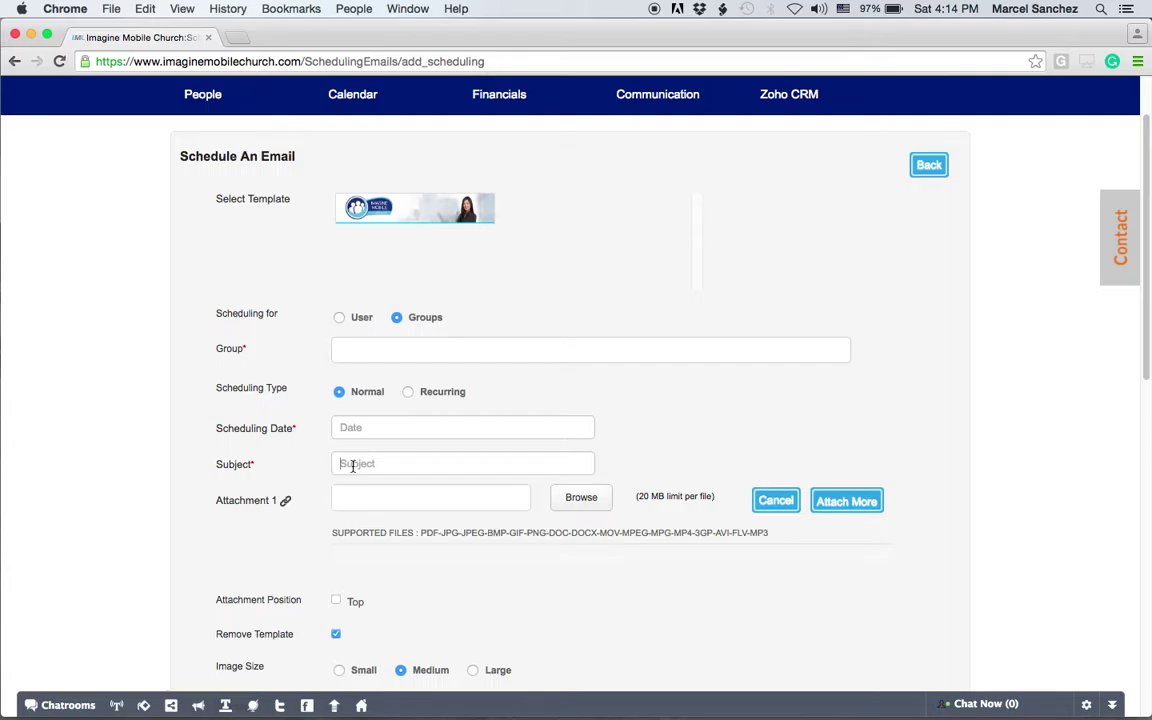
scroll(370, 485, down, 5)
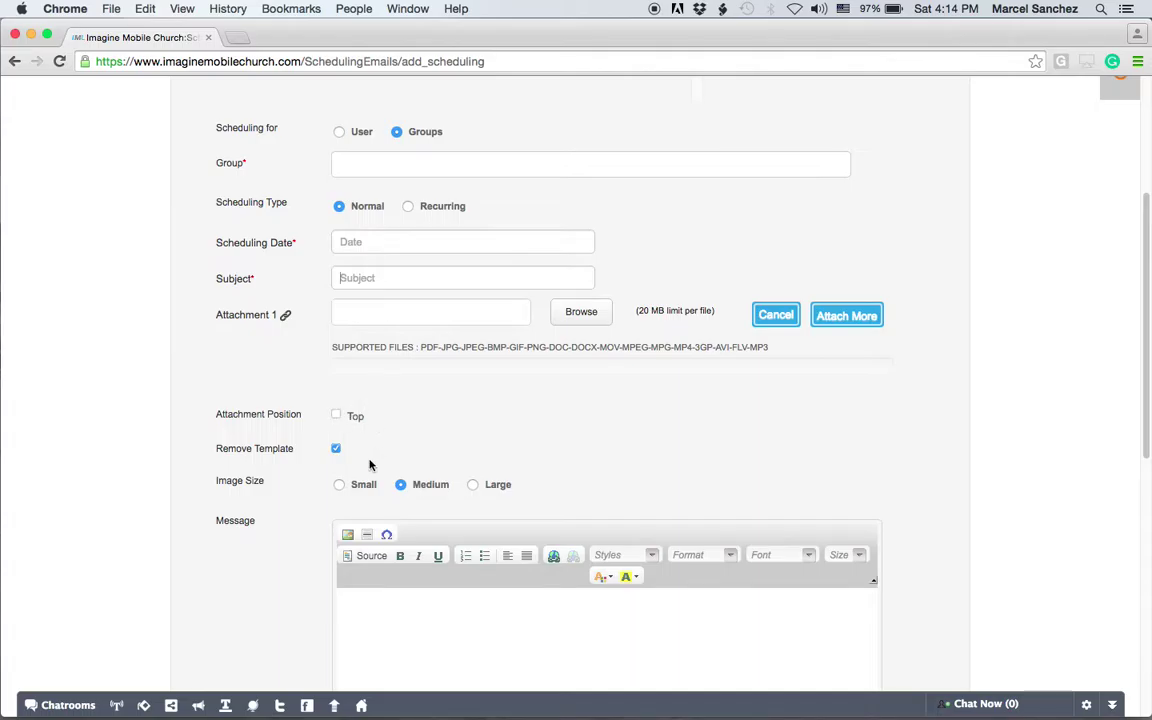
click(341, 486)
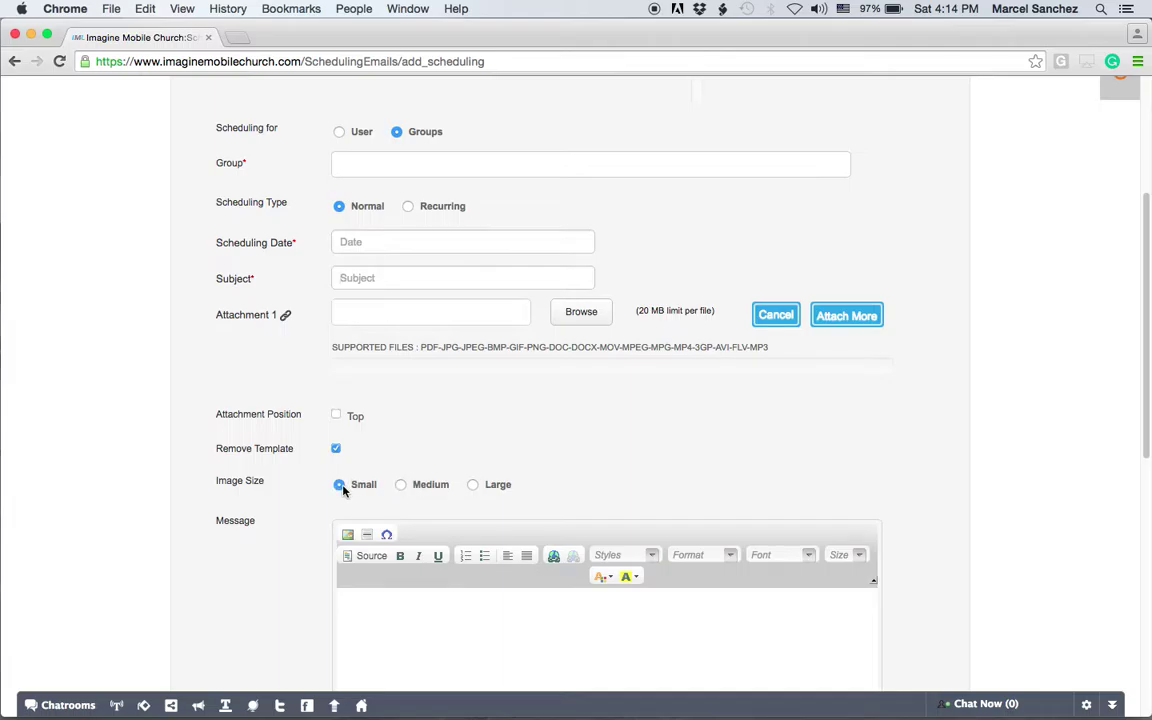
Step: Cycle through the image size options and leave it on Medium
click(402, 489)
click(471, 487)
click(401, 486)
scroll(913, 461, down, 5)
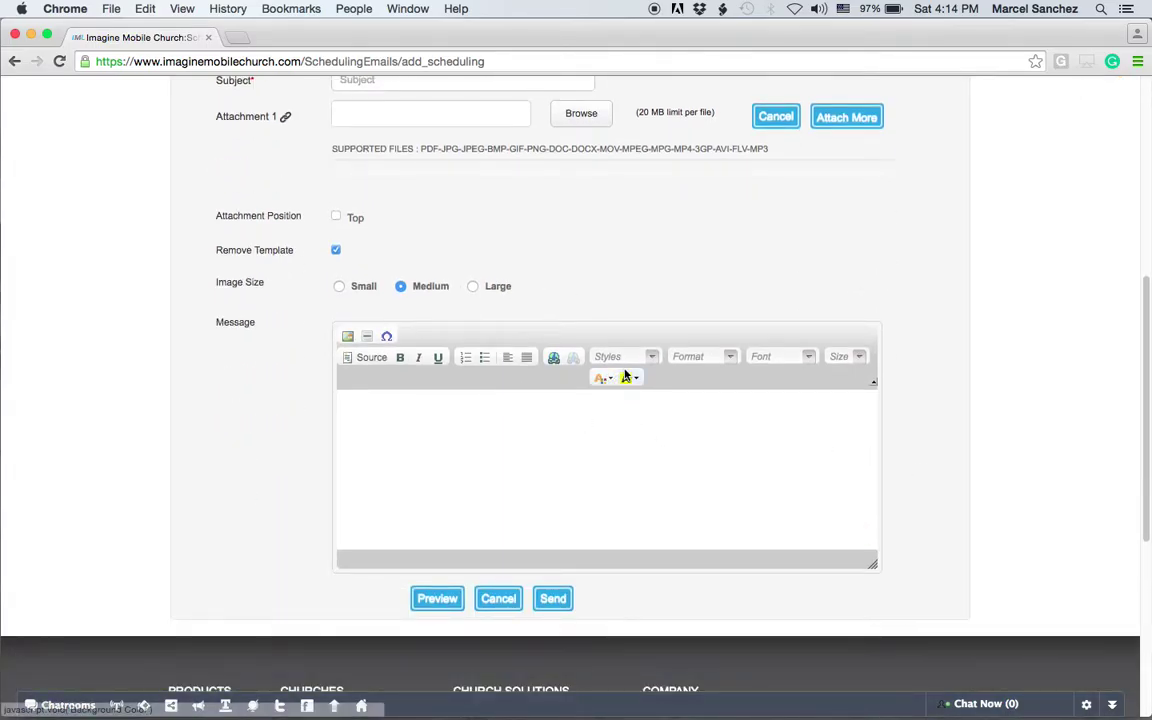
Step: Try the editor's Styles, Format and Source options, then go back without saving
click(651, 357)
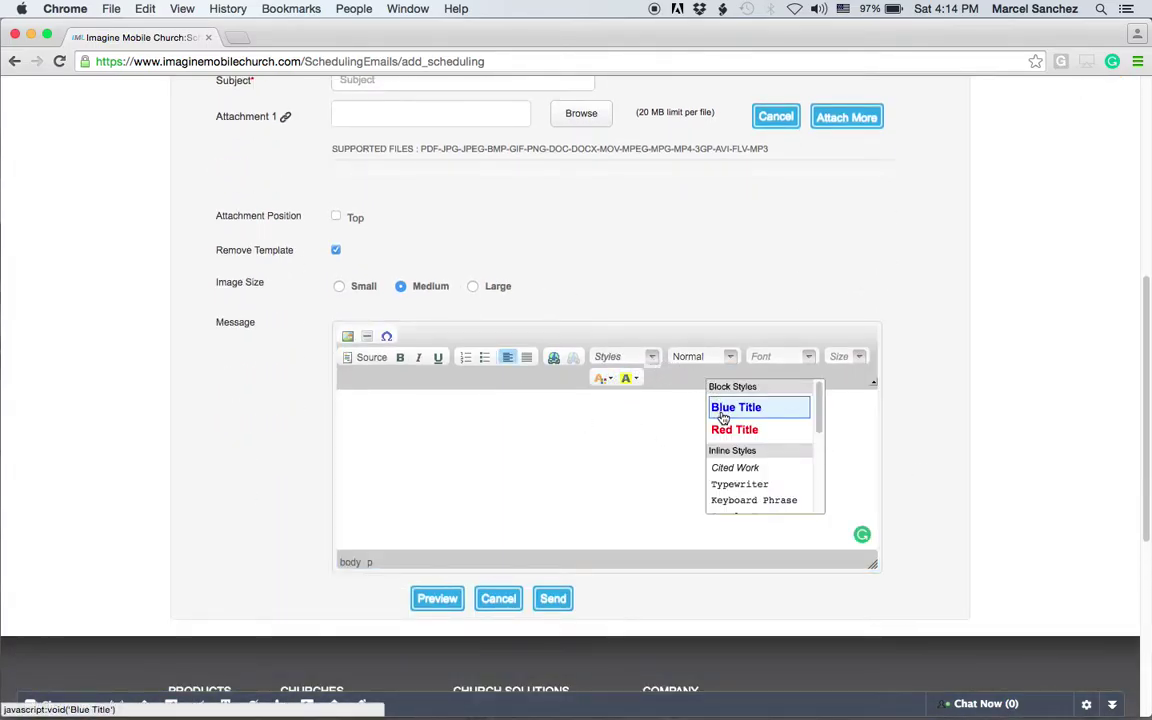
click(731, 357)
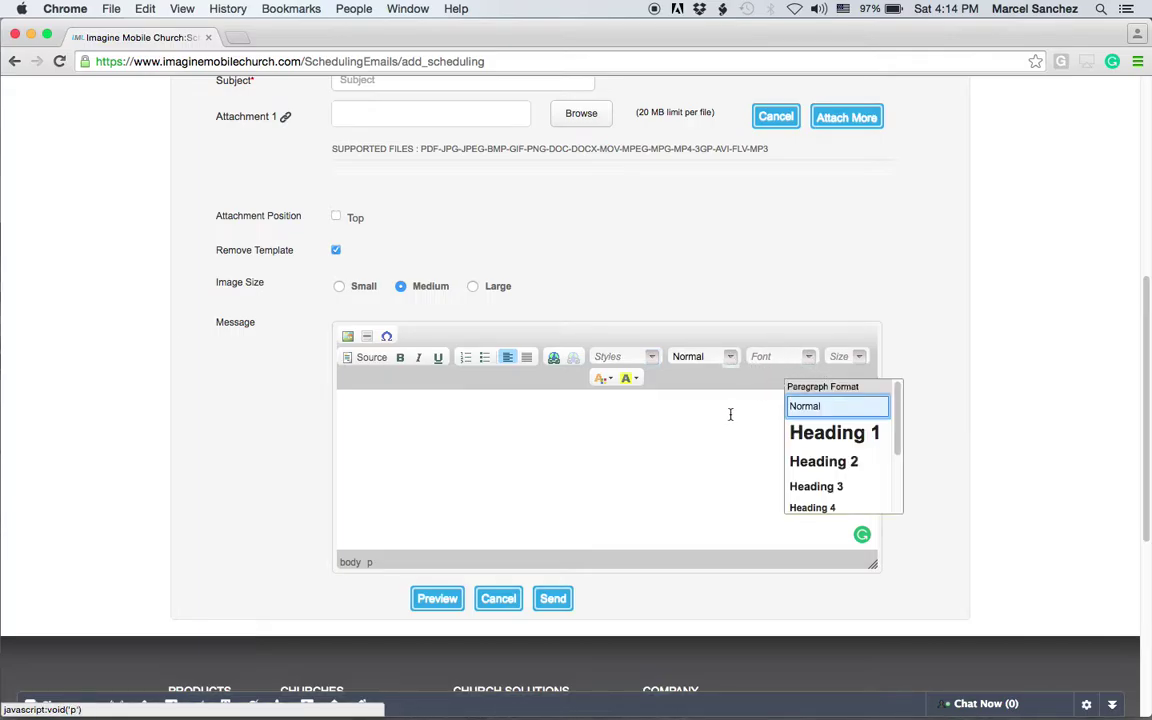
click(728, 413)
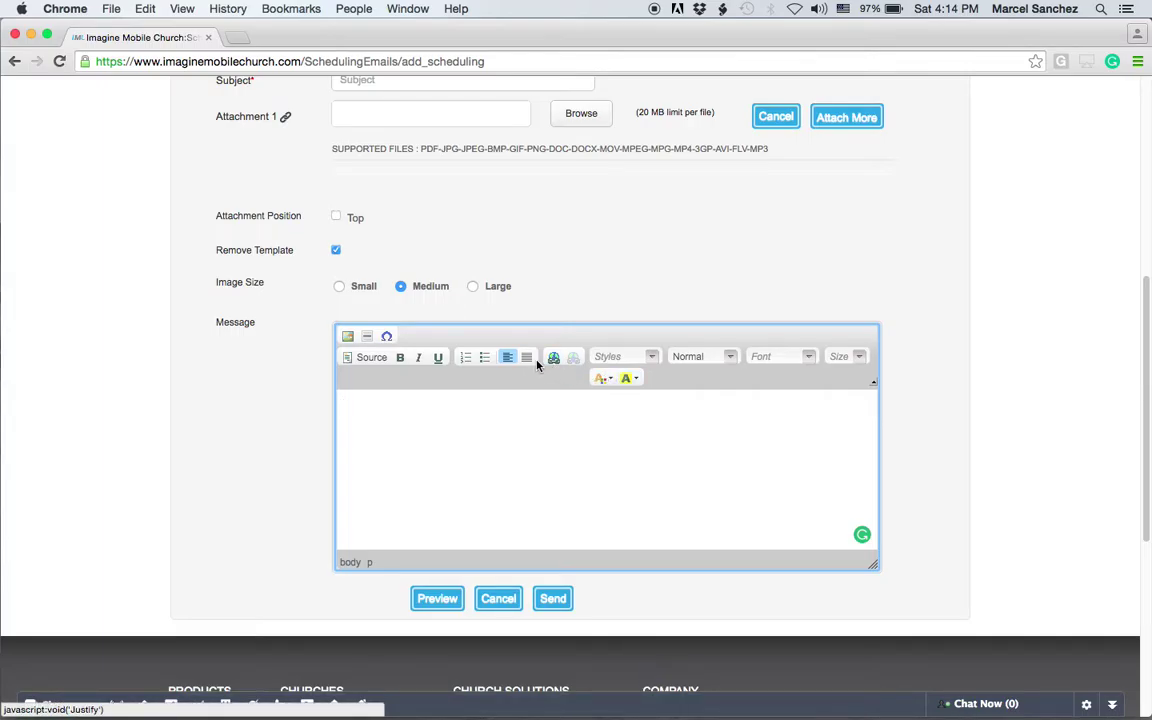
click(353, 362)
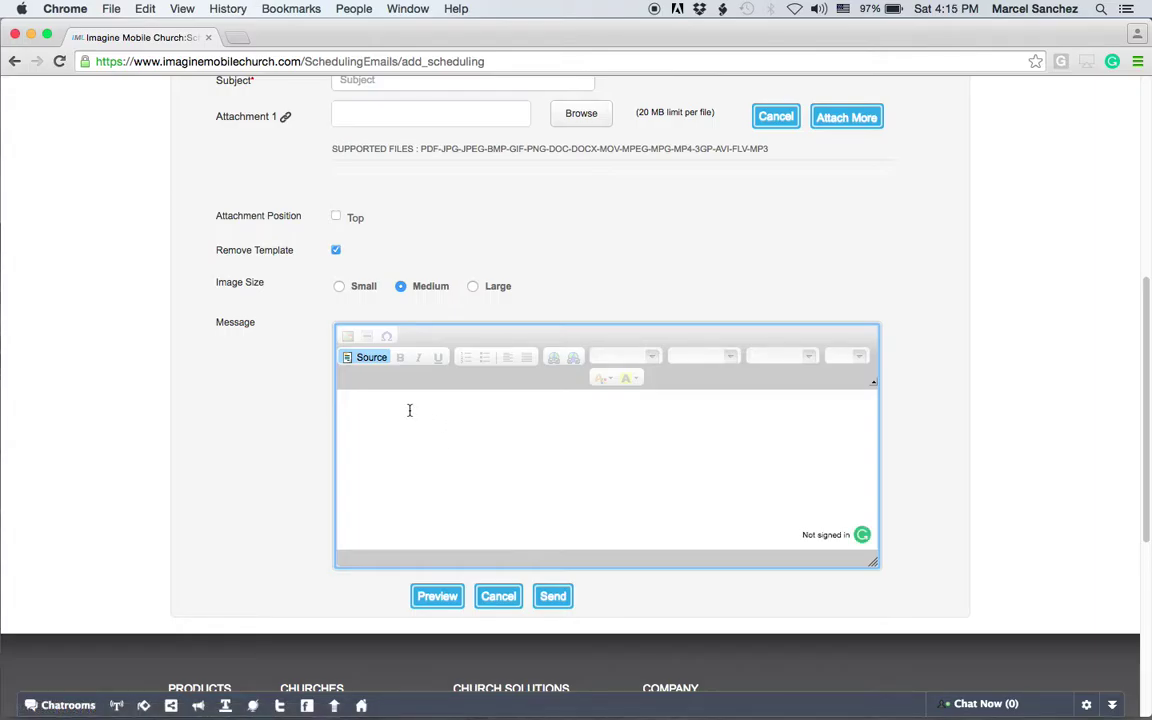
click(363, 360)
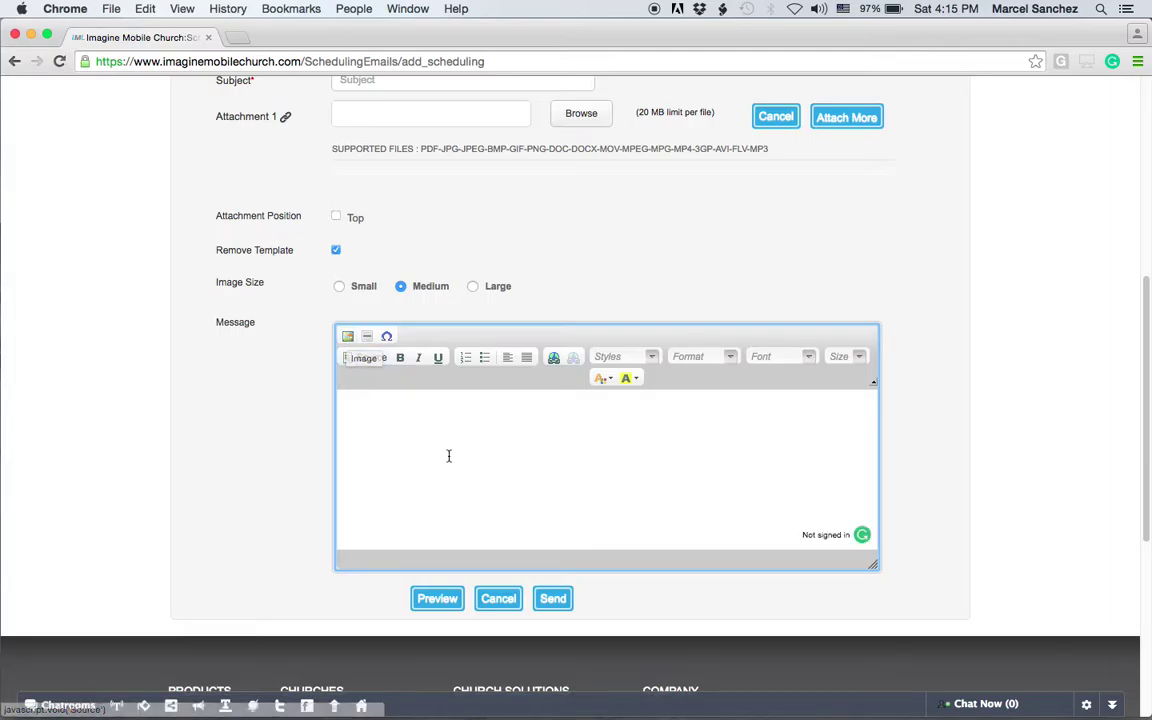
scroll(450, 458, up, 5)
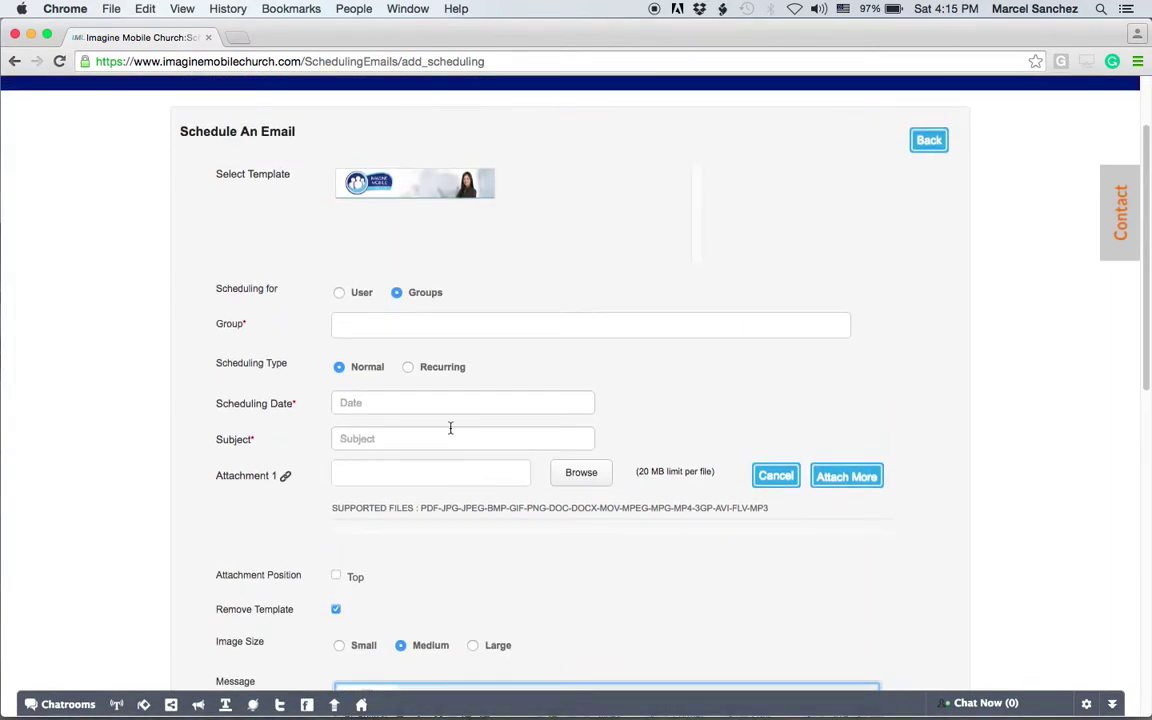
click(14, 61)
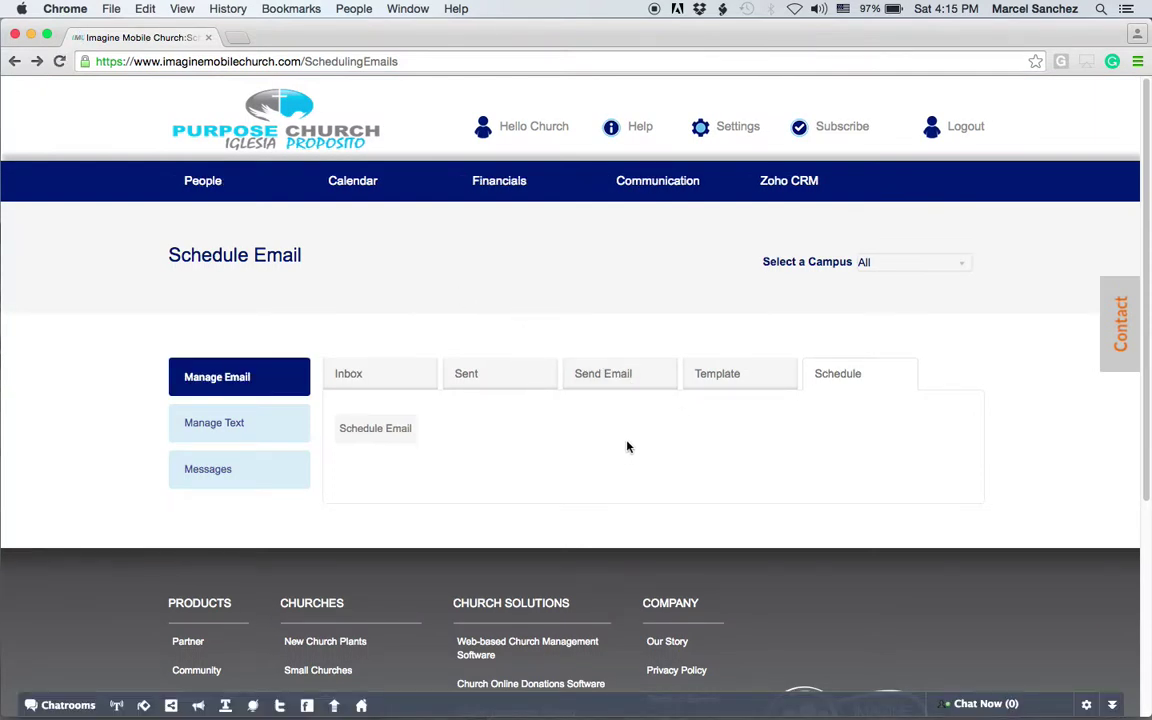
Step: Open the Send Email tab and look over its To, Subject, image size and message editor fields
click(592, 380)
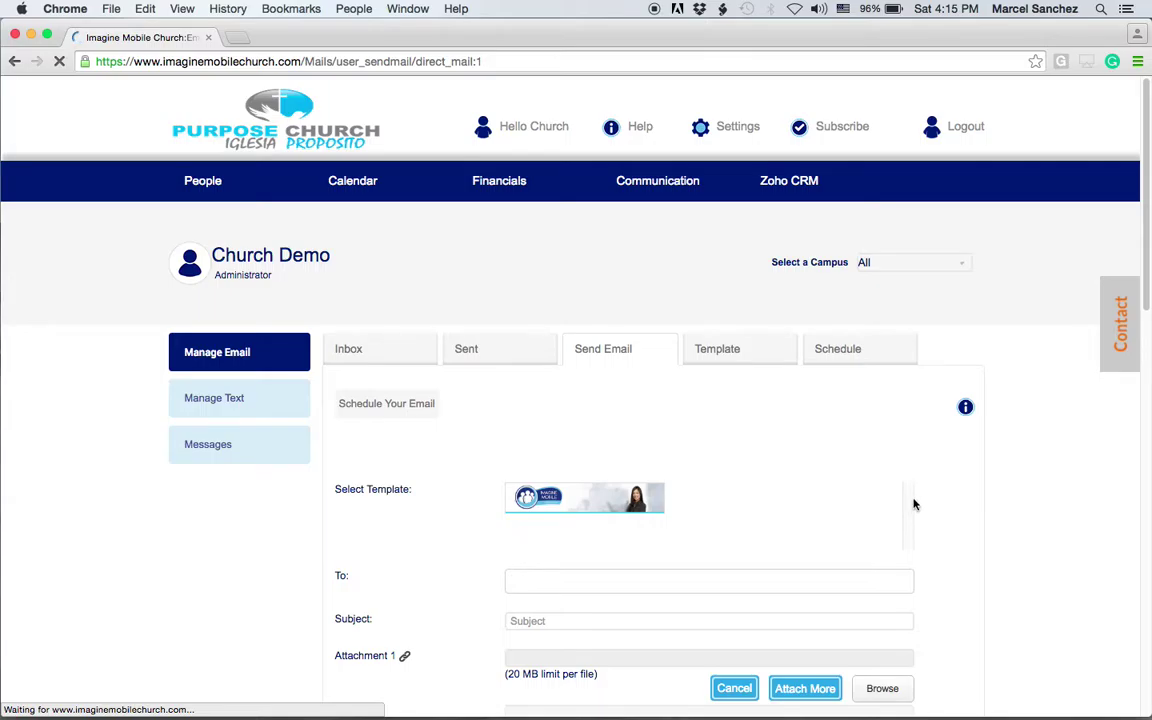
scroll(908, 481, down, 3)
scroll(906, 476, down, 5)
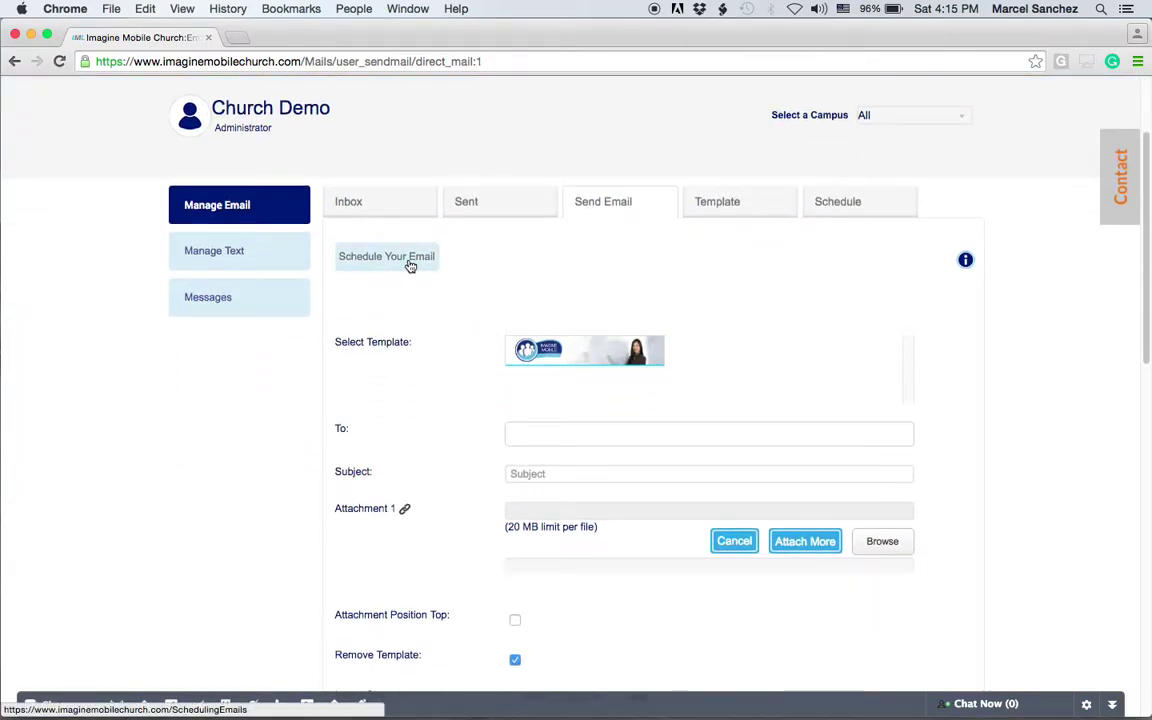
scroll(955, 459, down, 2)
scroll(955, 459, down, 5)
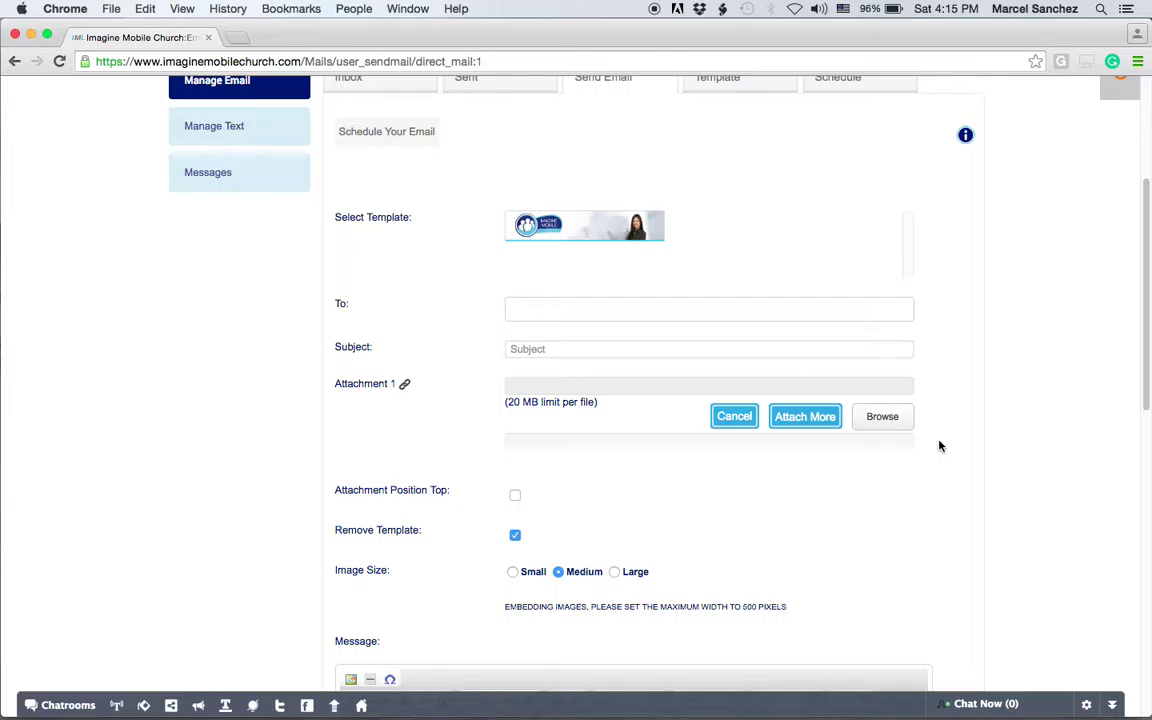
scroll(936, 450, down, 3)
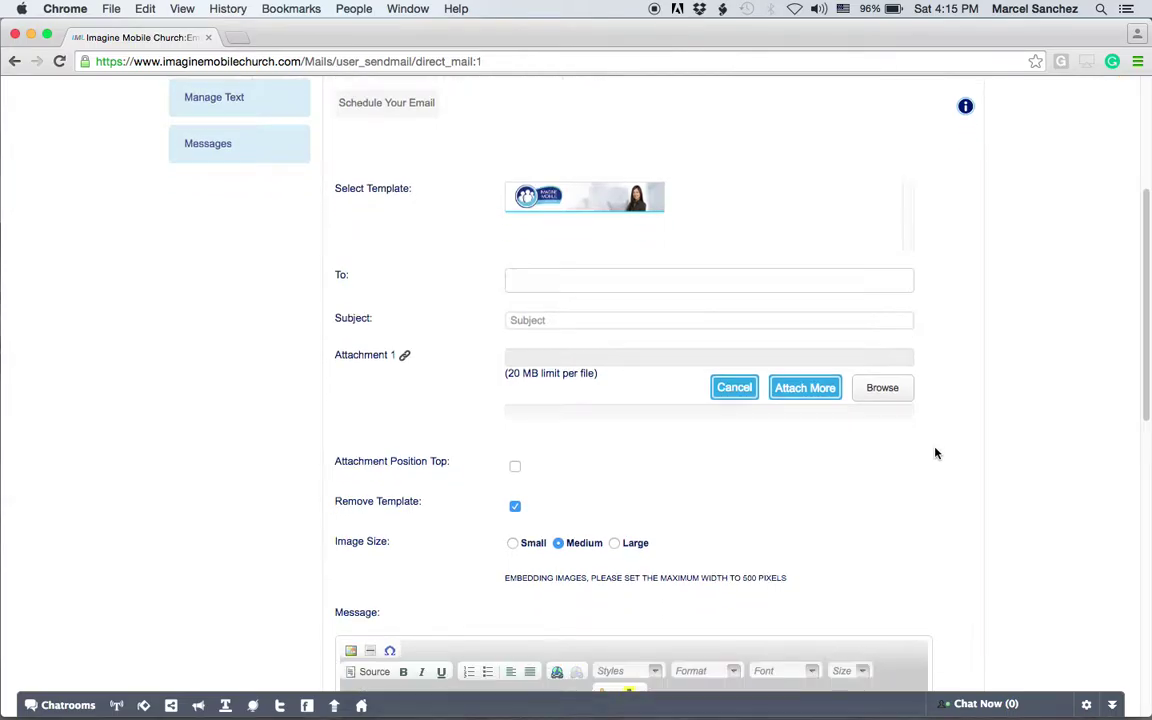
scroll(935, 454, up, 5)
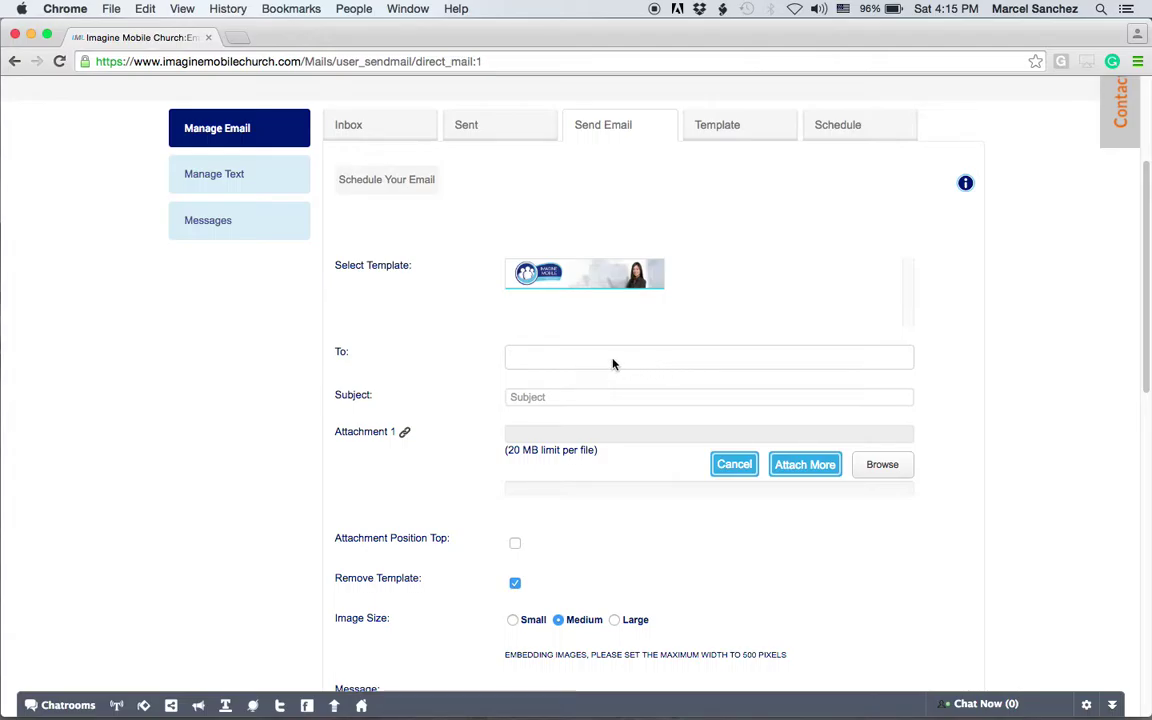
scroll(608, 370, up, 2)
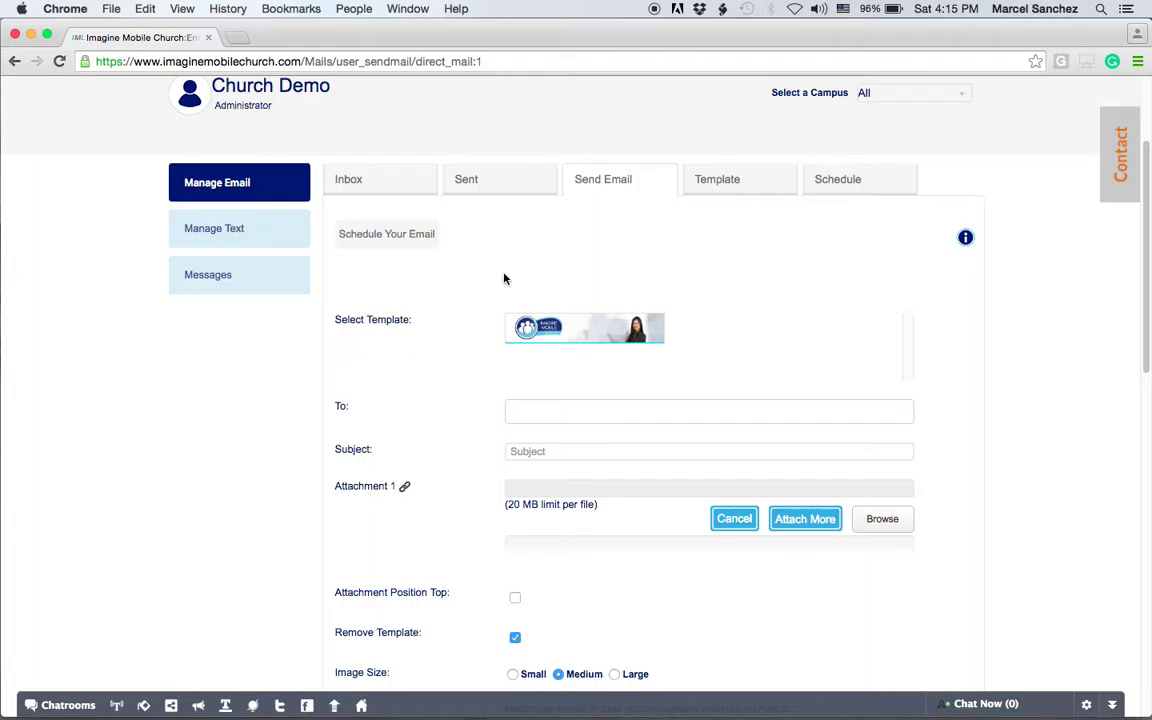
scroll(841, 417, down, 3)
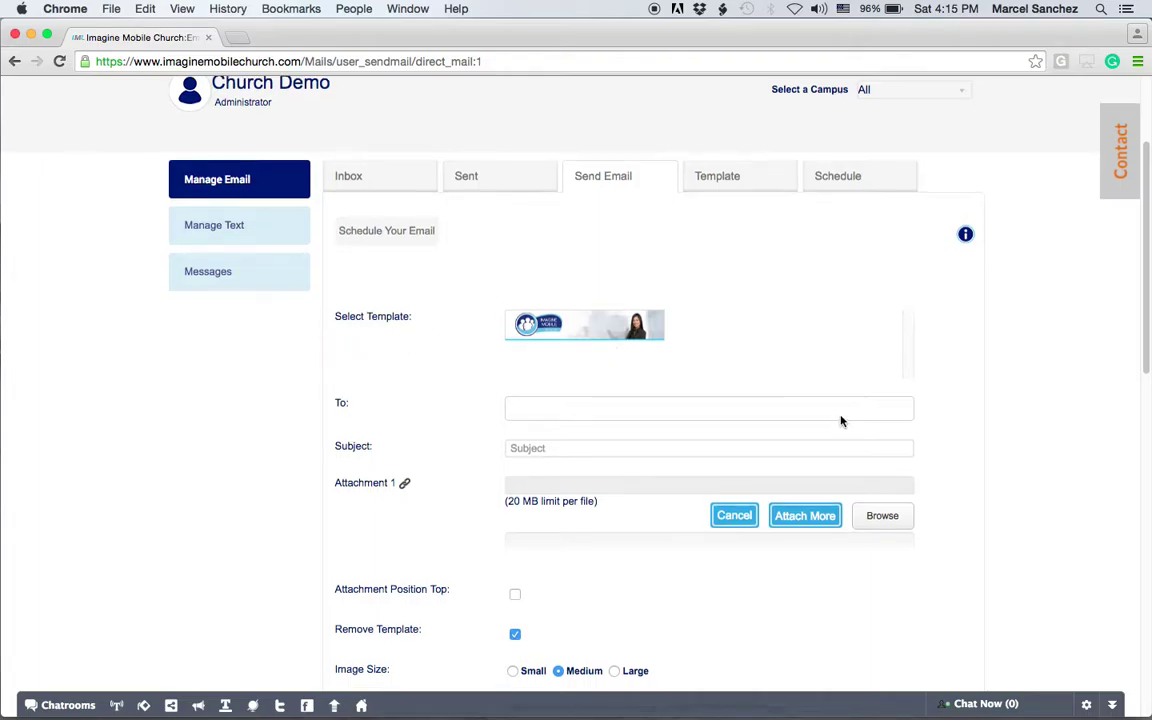
scroll(841, 418, down, 3)
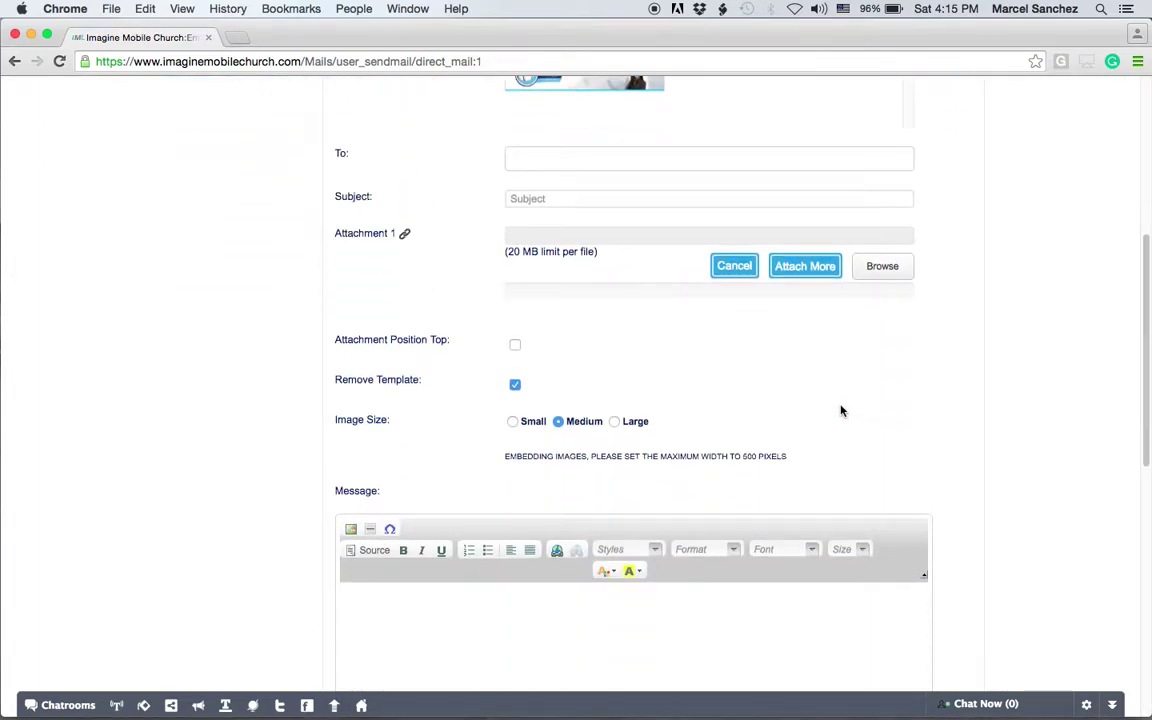
scroll(840, 410, up, 3)
scroll(841, 411, up, 7)
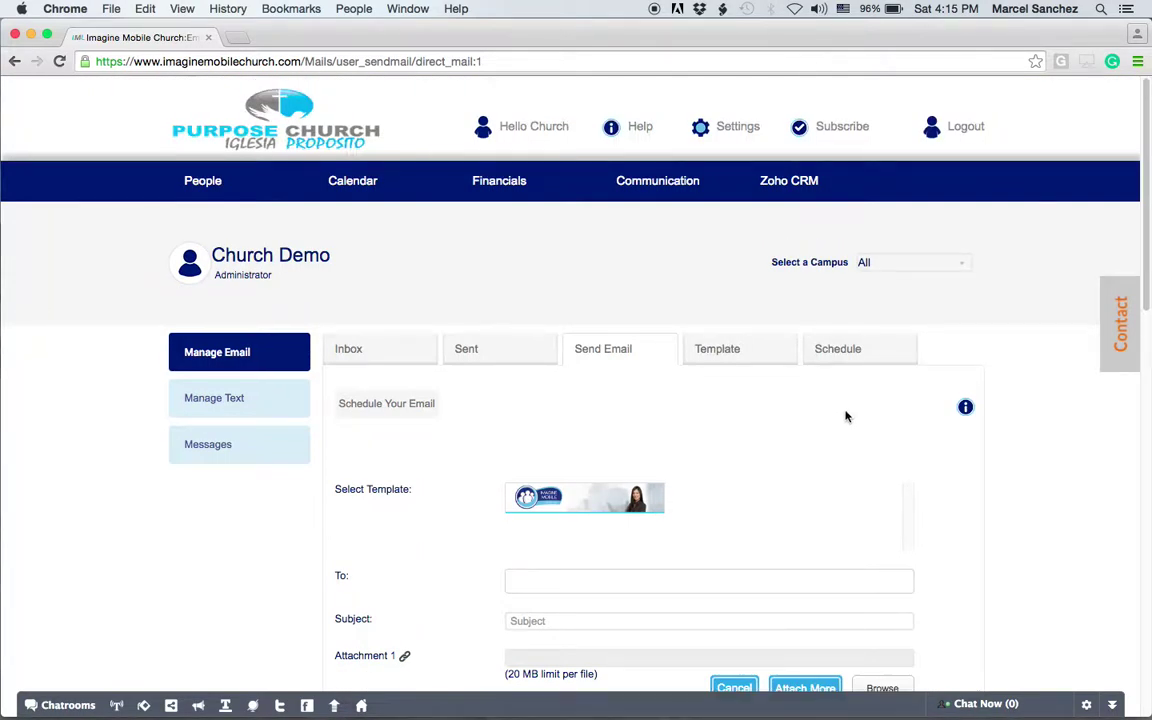